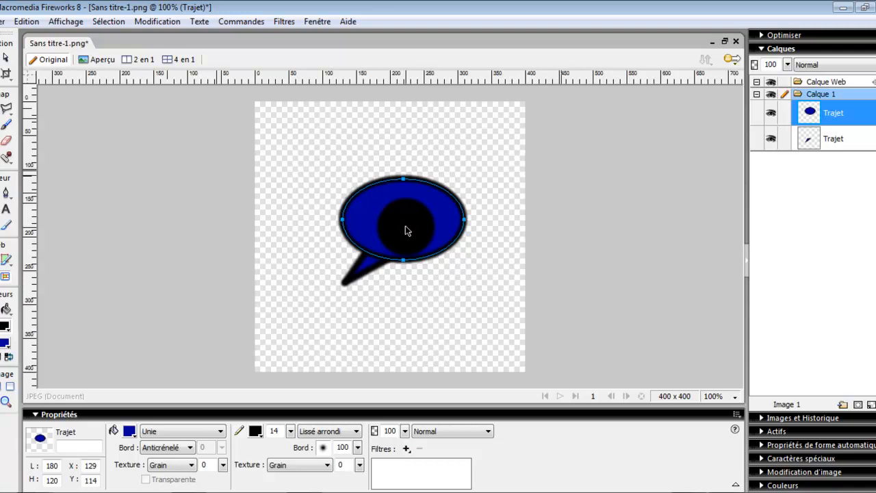
- Combine the blue ellipse and its pointed tail with Union, and move the merged bubble to about X 136, Y 95
{"action": "left_click_drag", "start_coordinate": [406, 226], "coordinate": [413, 209]}
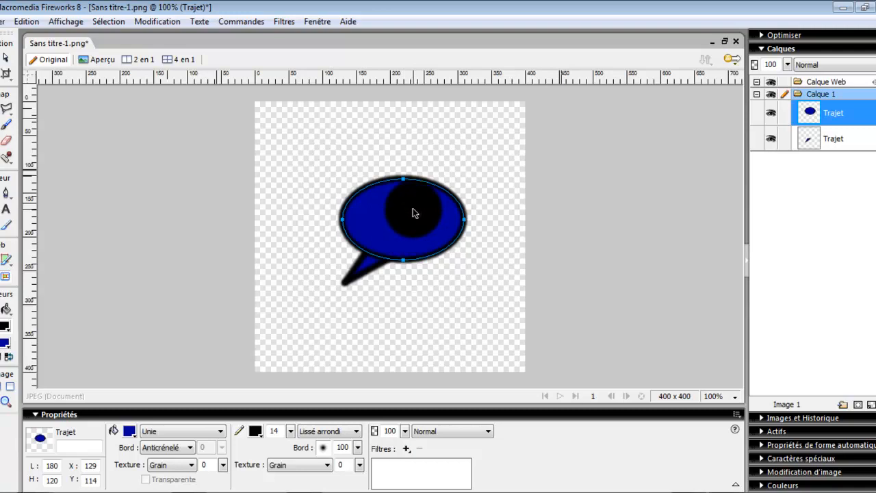
{"action": "left_click_drag", "start_coordinate": [414, 213], "coordinate": [365, 269]}
{"action": "left_click", "coordinate": [364, 271], "text": "shift"}
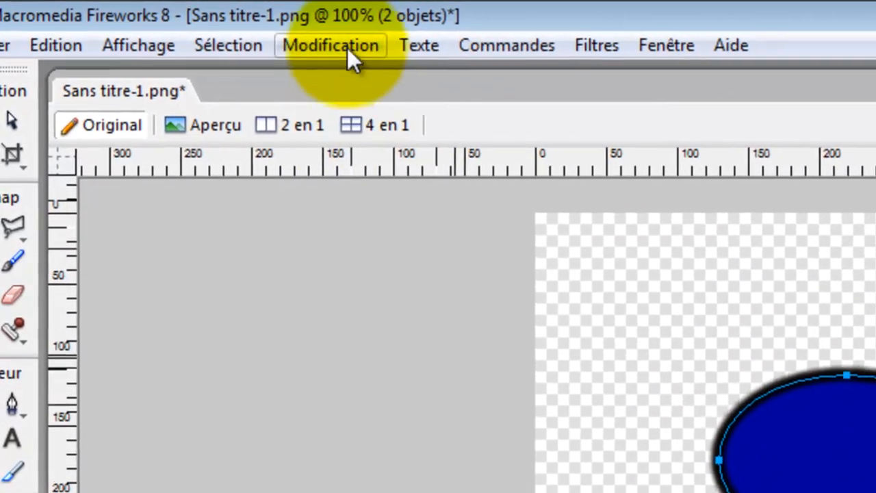
{"action": "left_click", "coordinate": [285, 36]}
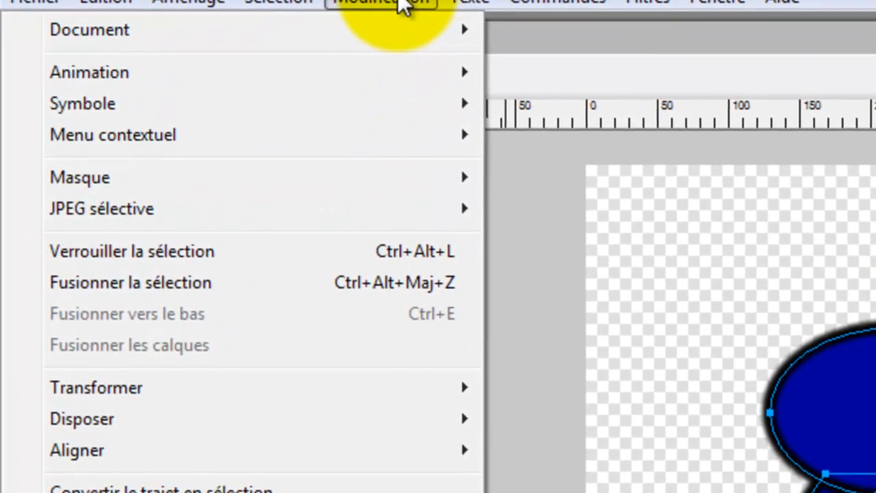
{"action": "mouse_move", "coordinate": [232, 43]}
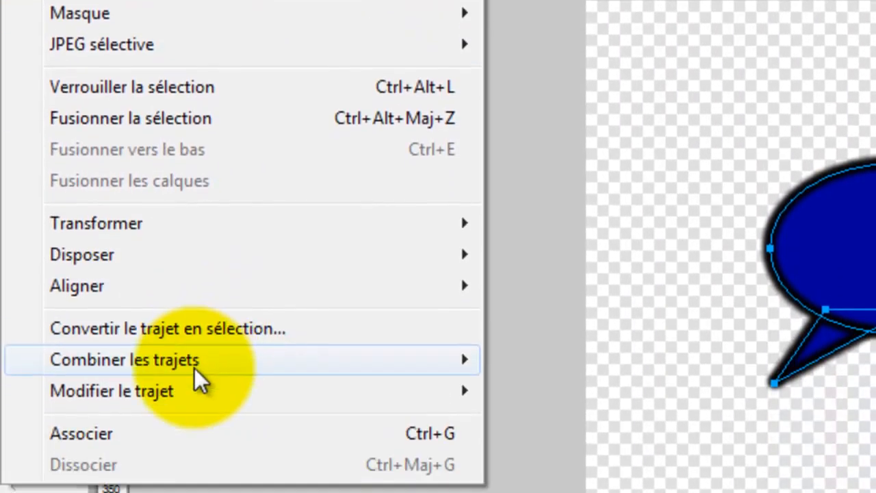
{"action": "mouse_move", "coordinate": [205, 313]}
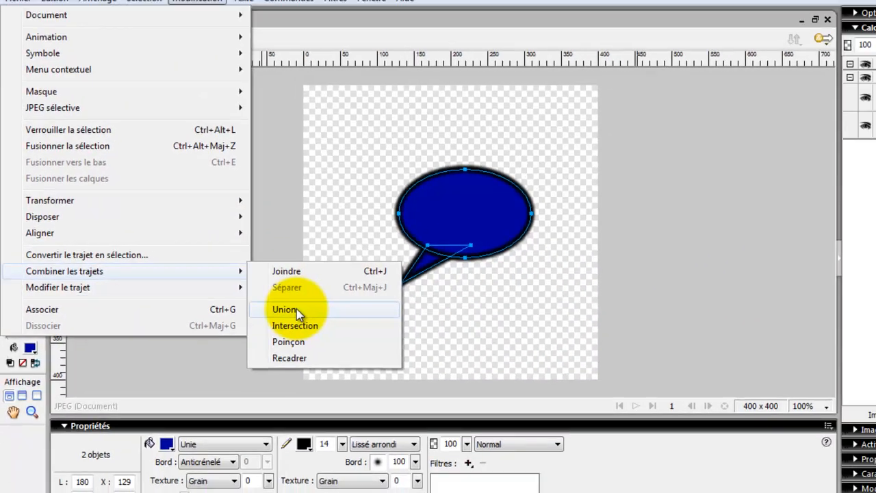
{"action": "left_click", "coordinate": [447, 325]}
{"action": "left_click_drag", "start_coordinate": [442, 264], "coordinate": [410, 205]}
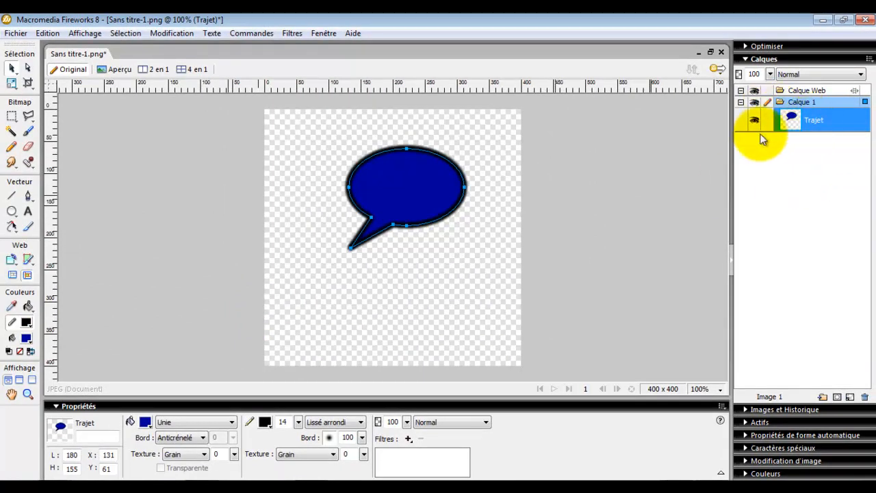
{"action": "left_click_drag", "start_coordinate": [409, 182], "coordinate": [413, 205]}
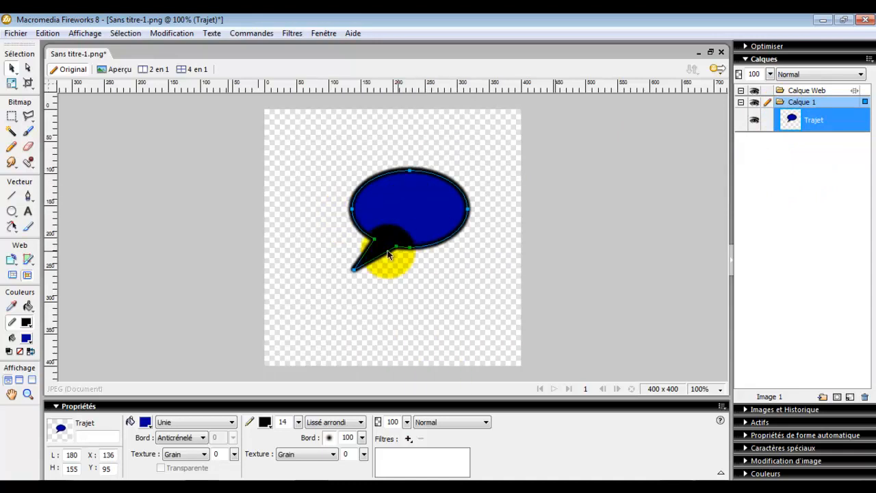
- Shift only the tip point of the bubble's tail slightly to the right with the Subselection tool, and deselect the path
{"action": "left_click", "coordinate": [28, 69]}
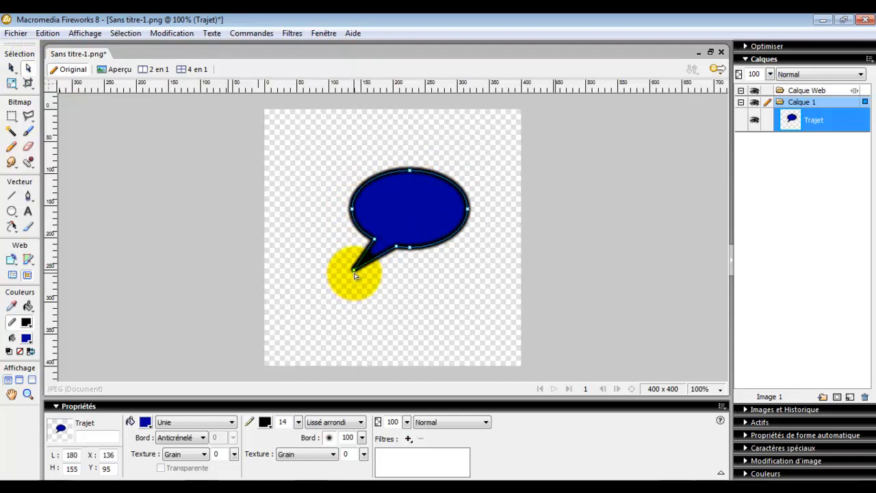
{"action": "mouse_move", "coordinate": [354, 274]}
{"action": "left_mouse_down"}
{"action": "mouse_move", "coordinate": [342, 289]}
{"action": "mouse_move", "coordinate": [288, 249]}
{"action": "mouse_move", "coordinate": [293, 321]}
{"action": "mouse_move", "coordinate": [304, 333]}
{"action": "mouse_move", "coordinate": [439, 304]}
{"action": "mouse_move", "coordinate": [362, 273]}
{"action": "left_mouse_up"}
{"action": "left_click", "coordinate": [438, 327]}
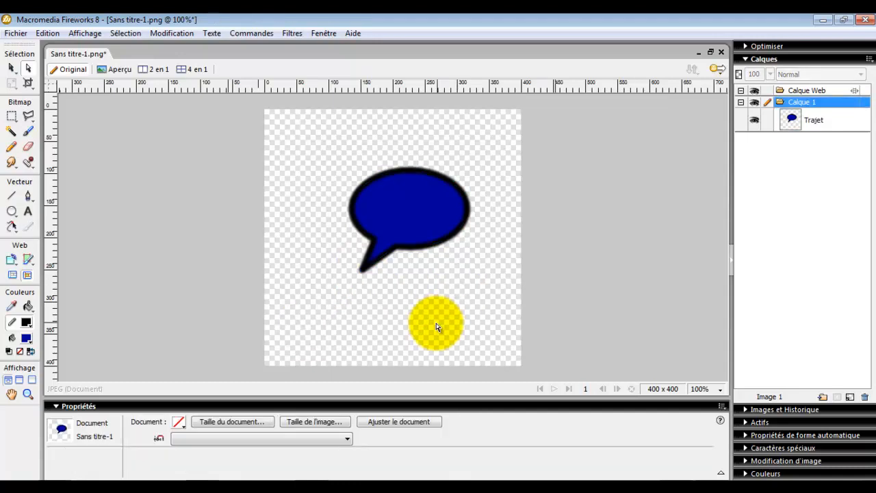
- Move the bubble slightly lower on the canvas and thin its black outline to a stroke size of 4
{"action": "left_click", "coordinate": [11, 68]}
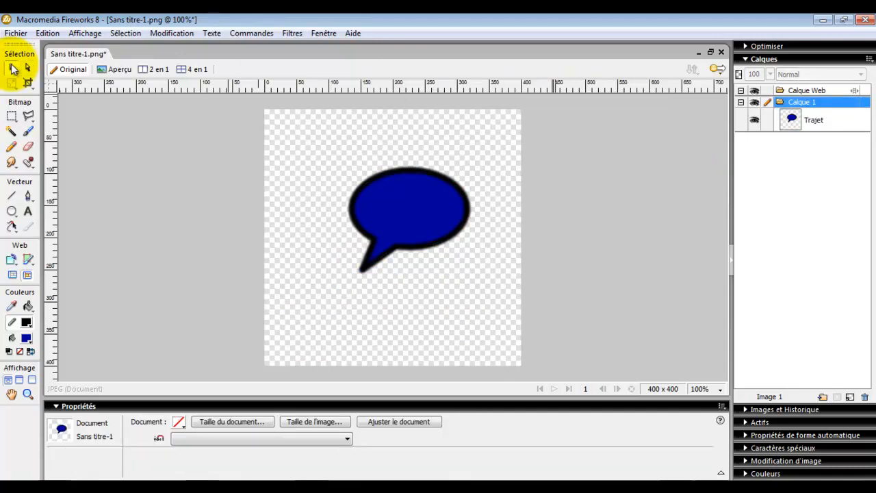
{"action": "left_click_drag", "start_coordinate": [408, 232], "coordinate": [407, 259]}
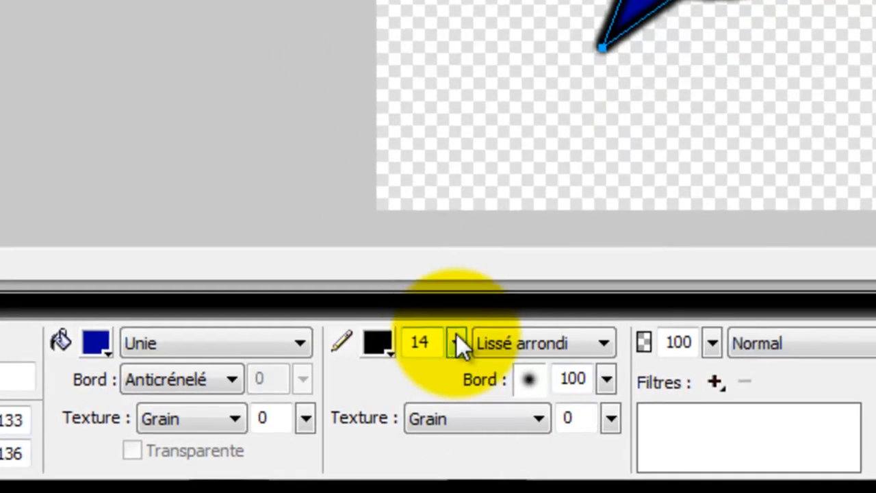
{"action": "left_click_drag", "start_coordinate": [457, 342], "coordinate": [459, 347]}
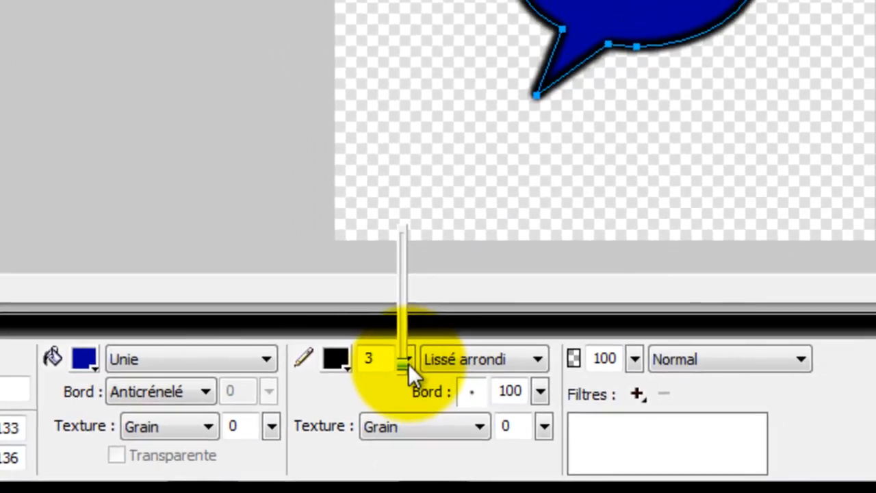
{"action": "left_click_drag", "start_coordinate": [408, 364], "coordinate": [408, 363]}
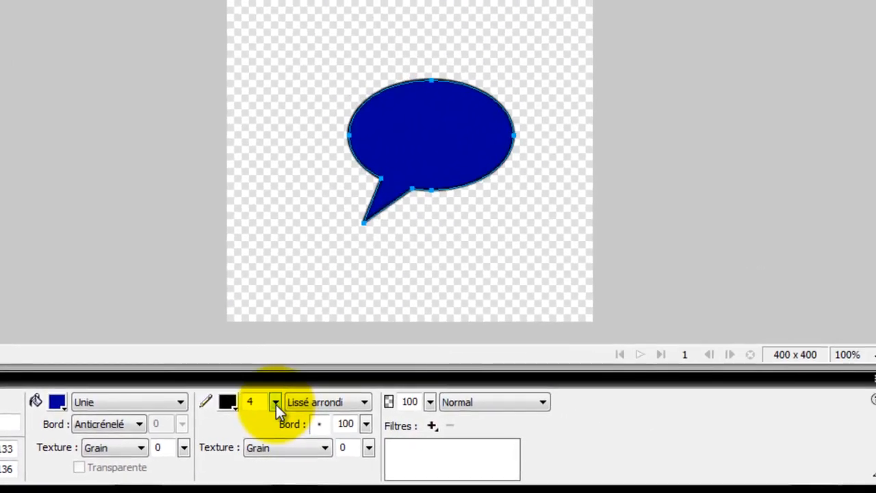
{"action": "left_click", "coordinate": [446, 245]}
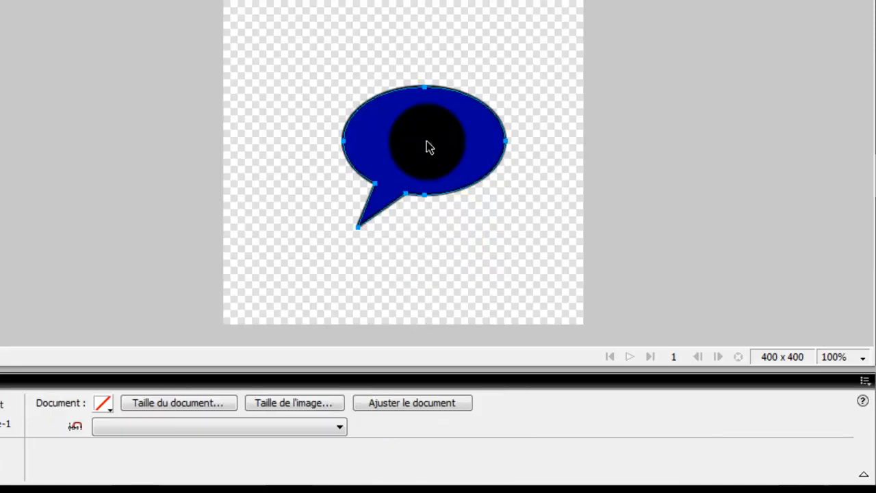
- Fill the bubble with solid medium grey and reposition it at about X 141, Y 103
{"action": "left_click", "coordinate": [427, 147]}
{"action": "left_click_drag", "start_coordinate": [401, 146], "coordinate": [396, 136]}
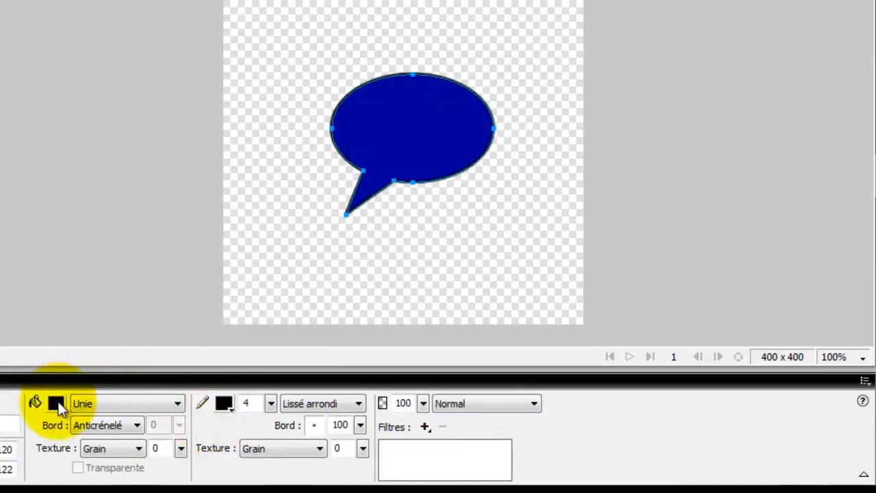
{"action": "left_click", "coordinate": [55, 403]}
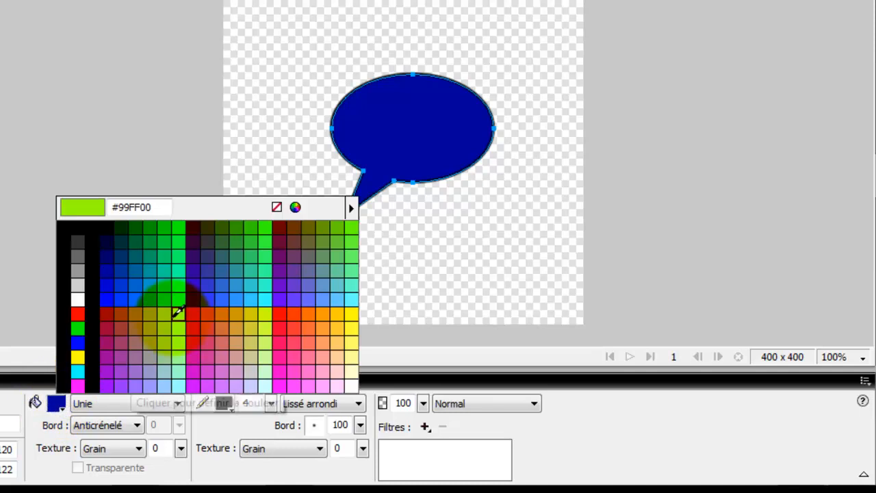
{"action": "left_click", "coordinate": [78, 272]}
{"action": "left_click_drag", "start_coordinate": [393, 165], "coordinate": [429, 151]}
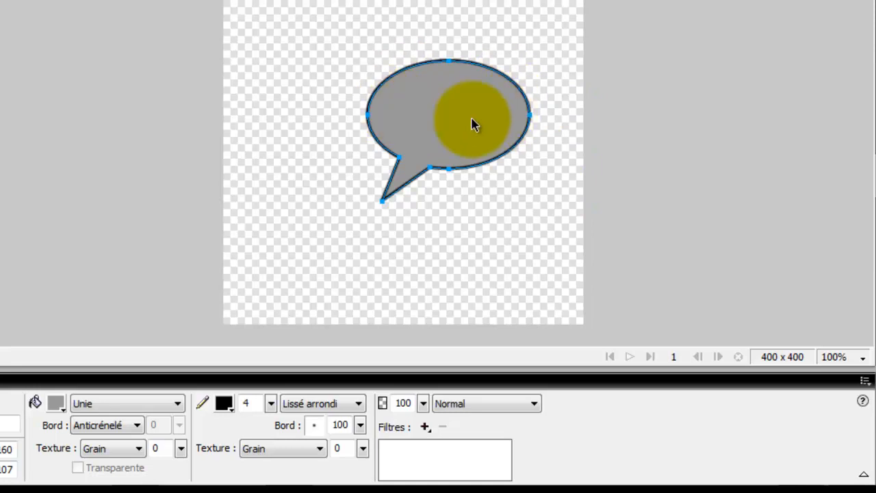
{"action": "left_click_drag", "start_coordinate": [470, 126], "coordinate": [429, 121]}
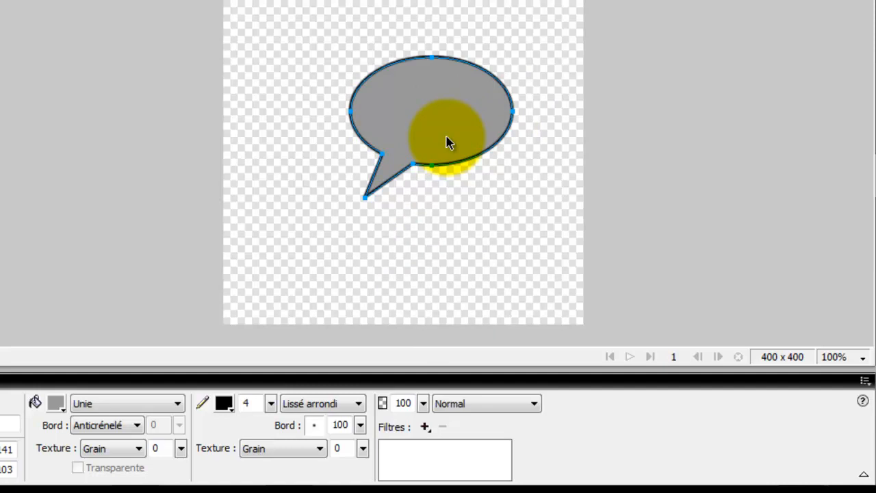
- Add an inner shadow (Ombre intérieure) filter to the grey bubble and set its angle to 79
{"action": "left_click", "coordinate": [424, 427]}
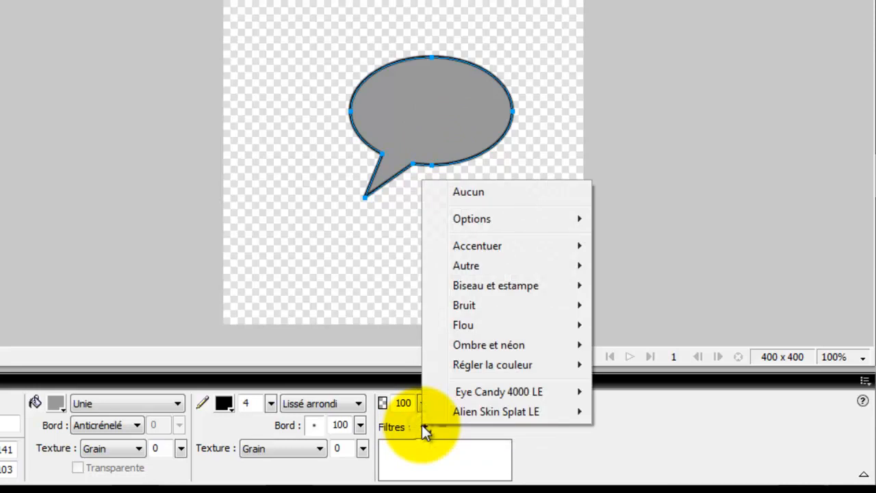
{"action": "mouse_move", "coordinate": [493, 347]}
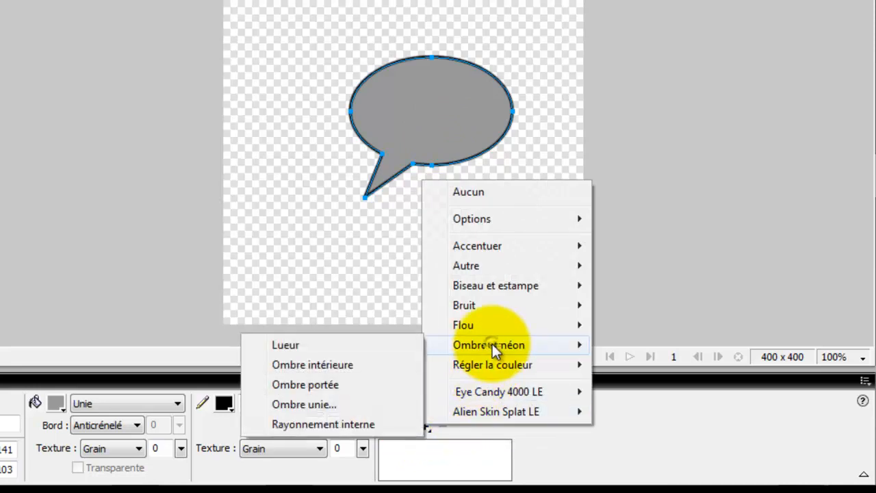
{"action": "left_click", "coordinate": [326, 367]}
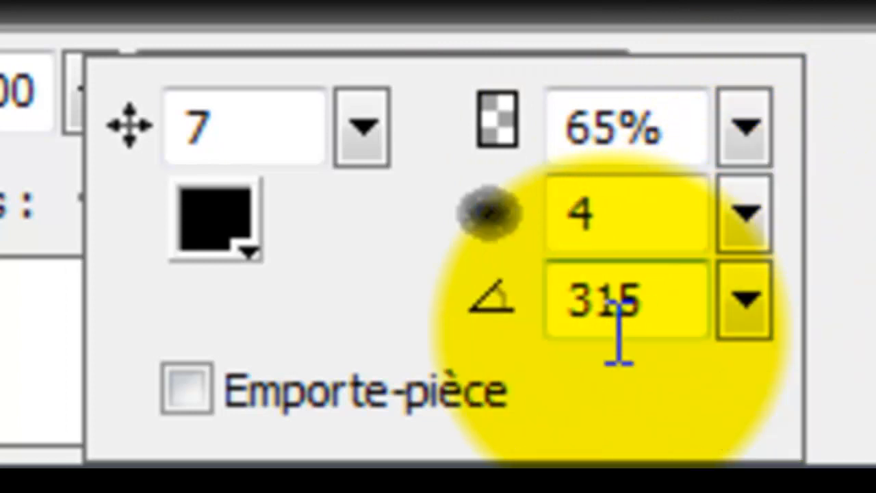
{"action": "left_click", "coordinate": [745, 300]}
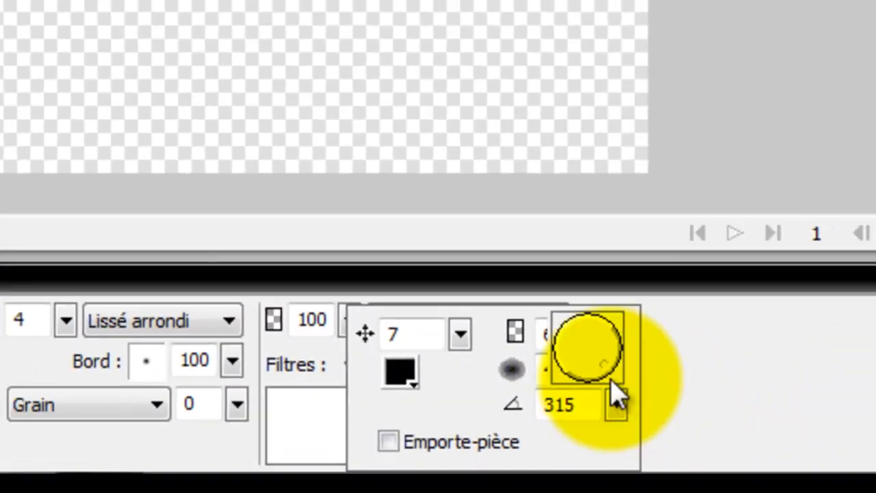
{"action": "left_click_drag", "start_coordinate": [687, 302], "coordinate": [681, 237]}
{"action": "left_click_drag", "start_coordinate": [575, 401], "coordinate": [567, 379]}
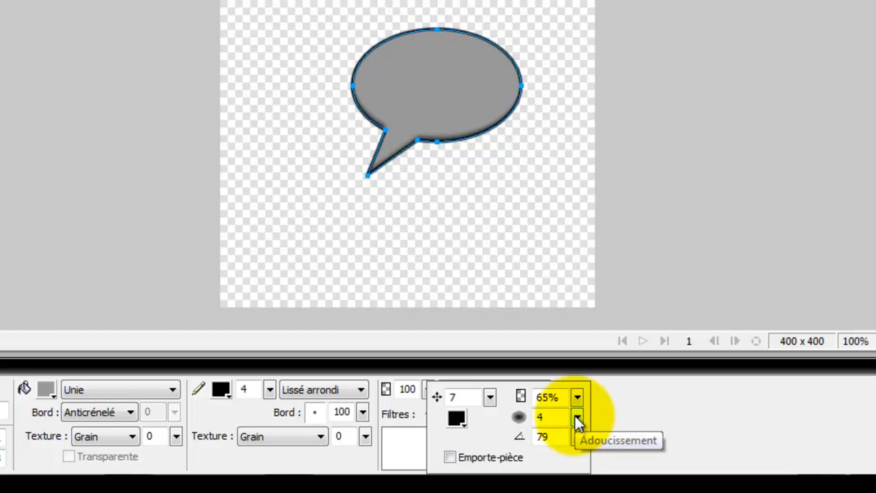
- Set the inner shadow's softness to 11 and its opacity to 55%
{"action": "left_click_drag", "start_coordinate": [575, 416], "coordinate": [577, 402]}
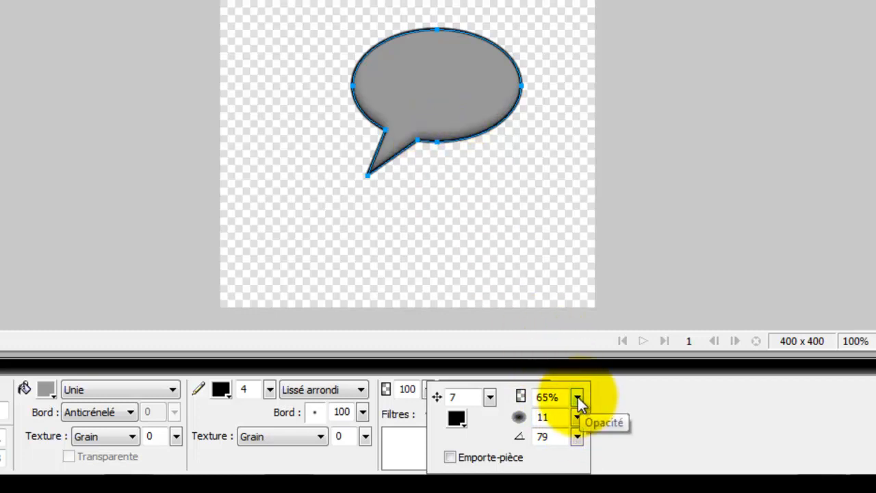
{"action": "left_click_drag", "start_coordinate": [578, 397], "coordinate": [576, 304]}
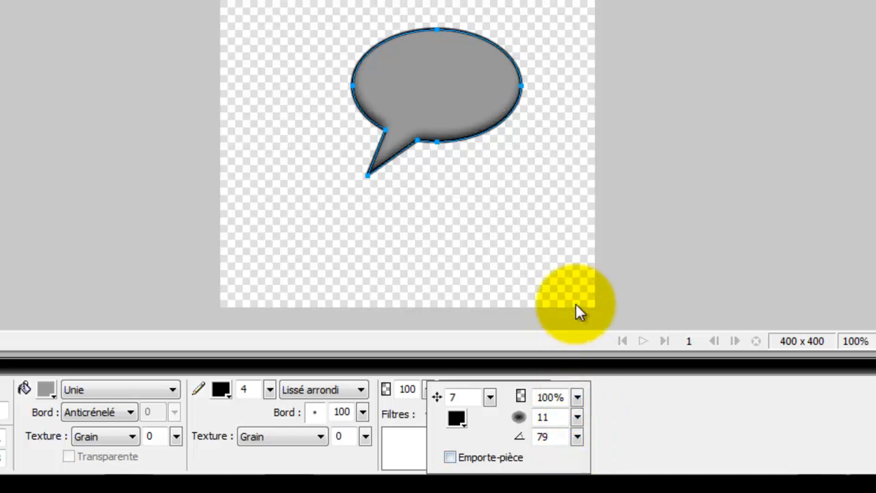
{"action": "left_click_drag", "start_coordinate": [578, 397], "coordinate": [577, 418]}
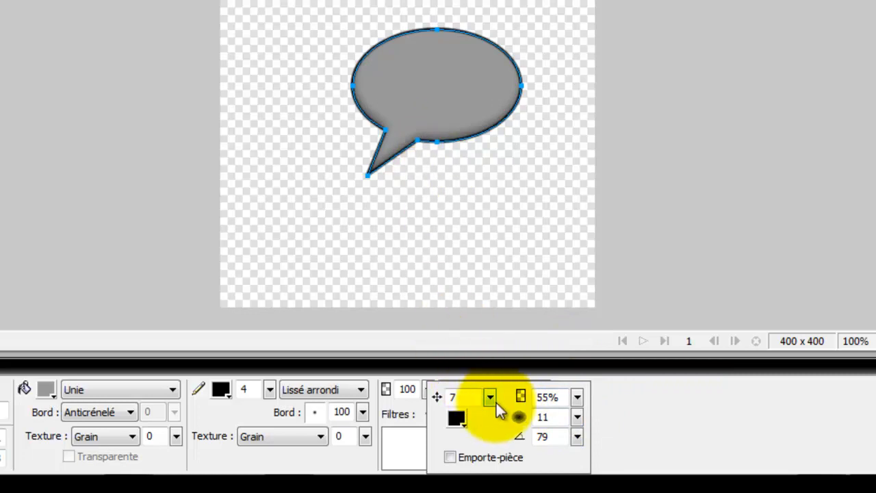
- Set the inner shadow's distance to 8, close its settings and deselect the bubble
{"action": "left_click_drag", "start_coordinate": [487, 396], "coordinate": [490, 370]}
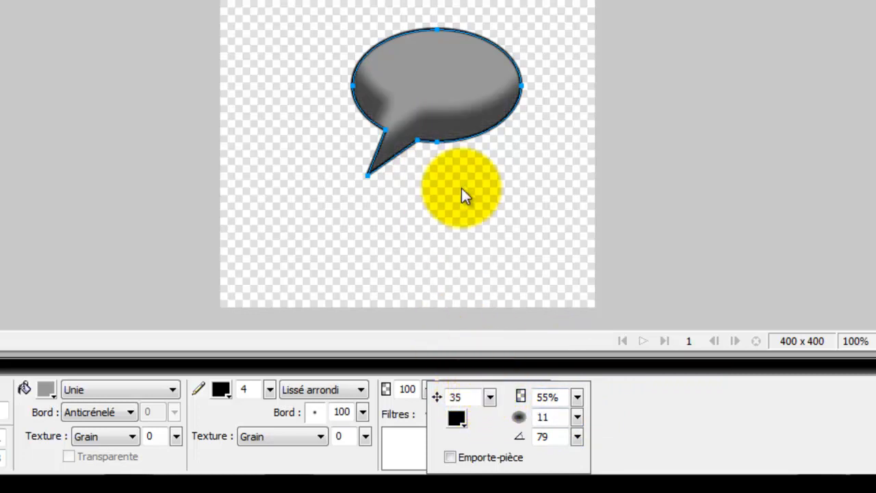
{"action": "left_click_drag", "start_coordinate": [491, 398], "coordinate": [494, 428]}
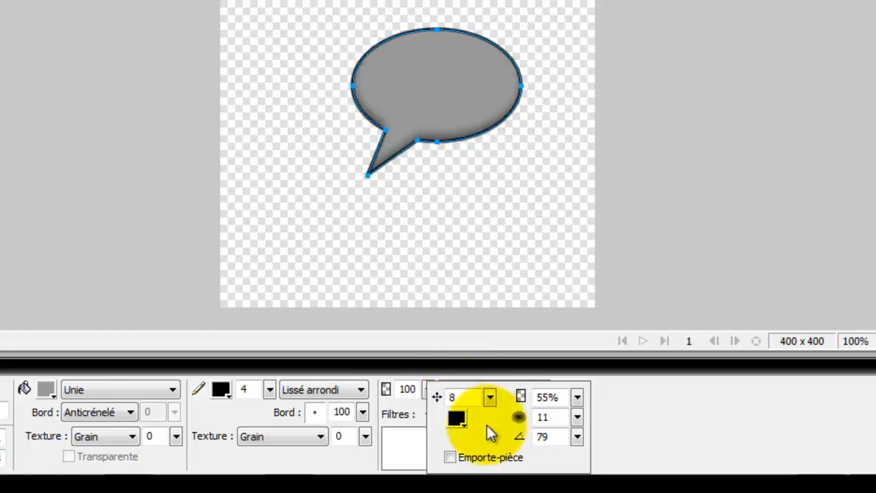
{"action": "left_click", "coordinate": [466, 233]}
{"action": "left_click", "coordinate": [406, 168]}
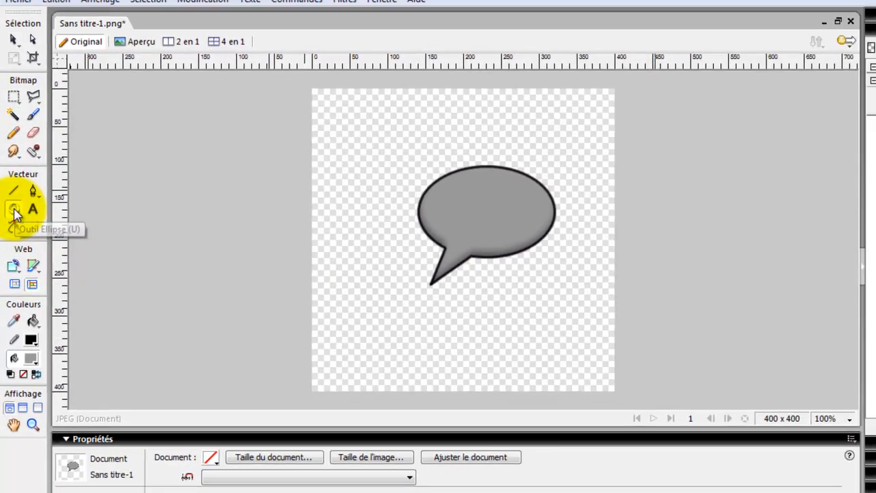
- Draw a closed four-corner Pen path covering the bubble's upper half, with its lower edge curving downward across the bubble
{"action": "left_click", "coordinate": [15, 208]}
{"action": "left_click", "coordinate": [36, 187]}
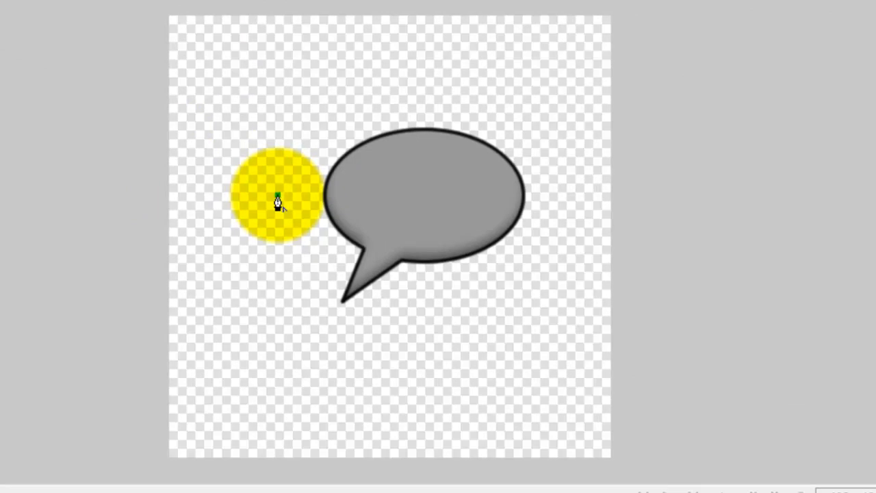
{"action": "left_click_drag", "start_coordinate": [278, 195], "coordinate": [278, 91]}
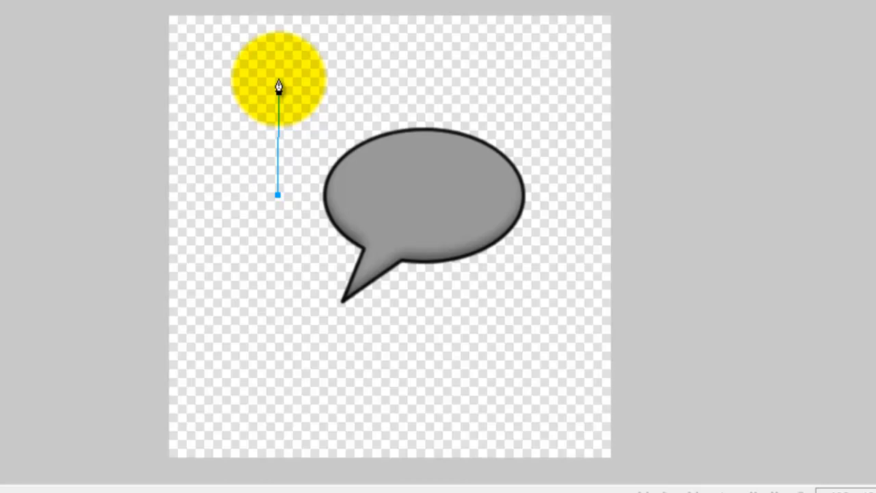
{"action": "left_click", "coordinate": [279, 81]}
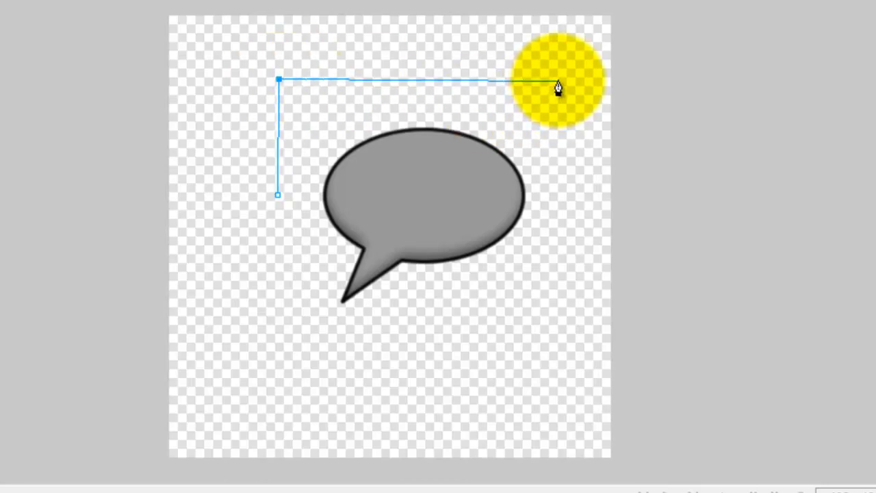
{"action": "left_click", "coordinate": [559, 81]}
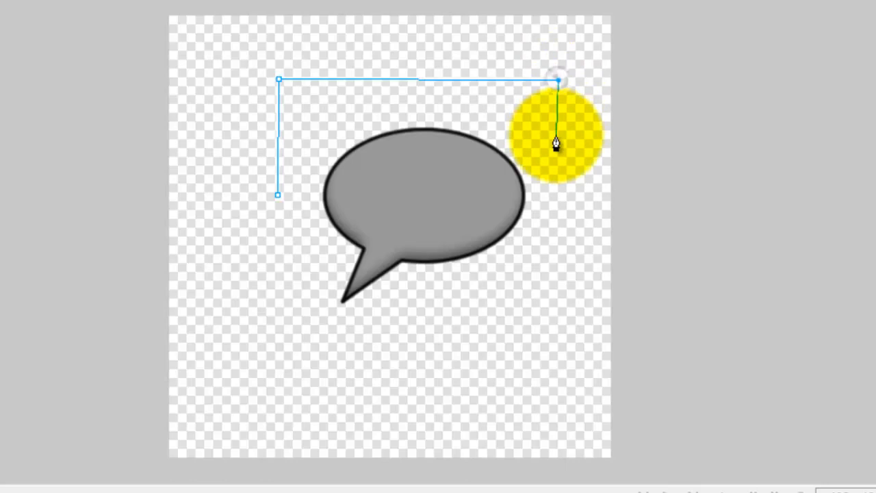
{"action": "left_click", "coordinate": [561, 199]}
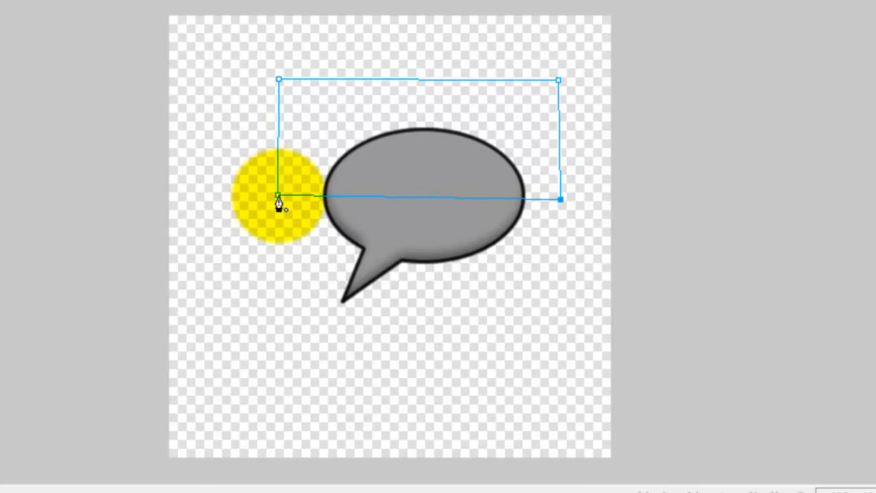
{"action": "left_click_drag", "start_coordinate": [278, 197], "coordinate": [130, 139]}
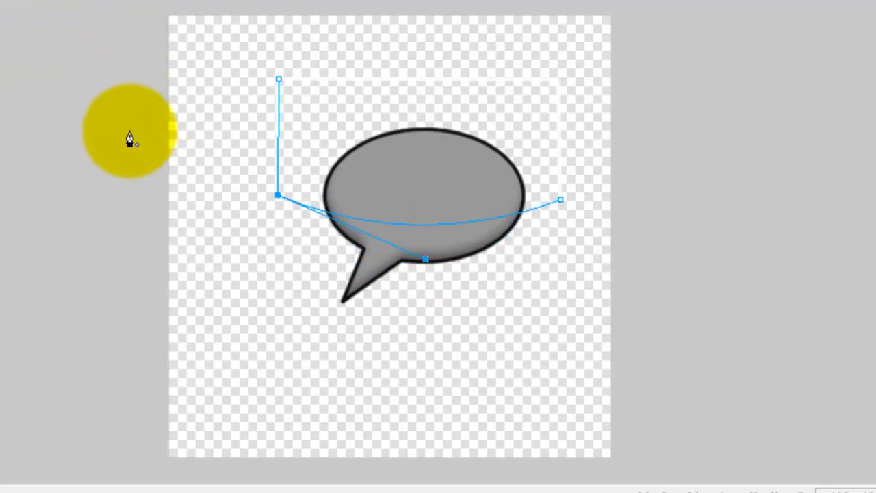
- Move the black overlay shape so its curved lower edge crosses the middle of the grey bubble
{"action": "left_click_drag", "start_coordinate": [131, 139], "coordinate": [130, 139]}
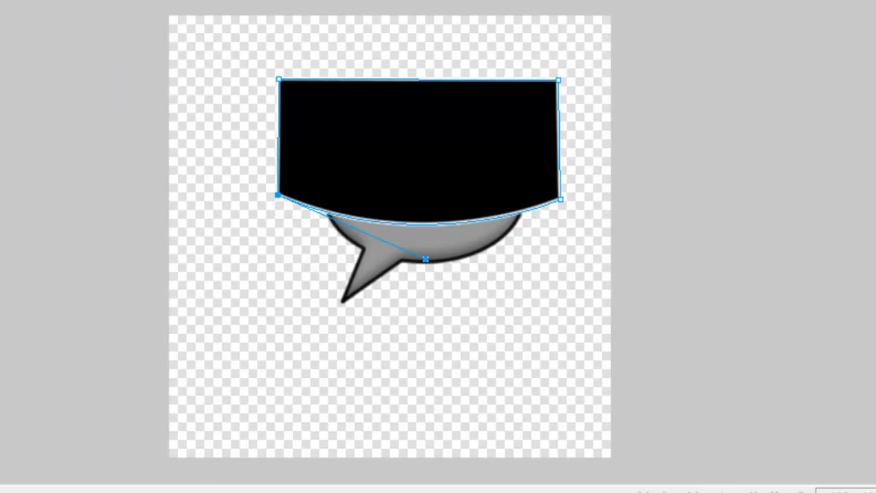
{"action": "mouse_move", "coordinate": [478, 174]}
{"action": "left_mouse_down"}
{"action": "mouse_move", "coordinate": [479, 112]}
{"action": "mouse_move", "coordinate": [476, 162]}
{"action": "mouse_move", "coordinate": [487, 164]}
{"action": "left_mouse_up"}
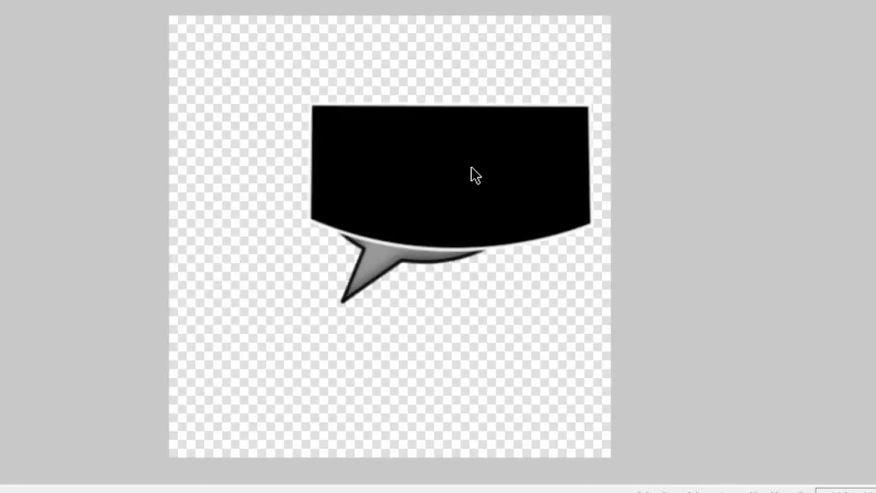
{"action": "left_click_drag", "start_coordinate": [470, 174], "coordinate": [443, 143]}
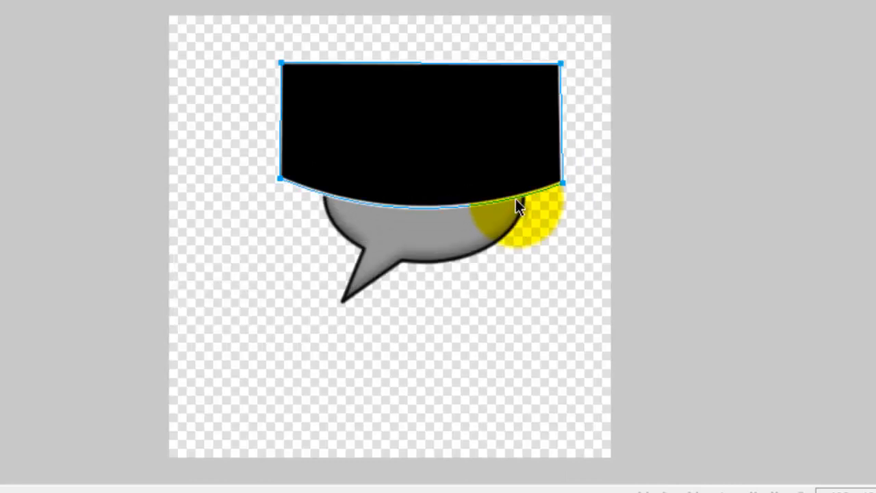
- Duplicate the grey bubble path in place, directly beneath the black overlay shape
{"action": "left_click", "coordinate": [510, 239], "text": "shift"}
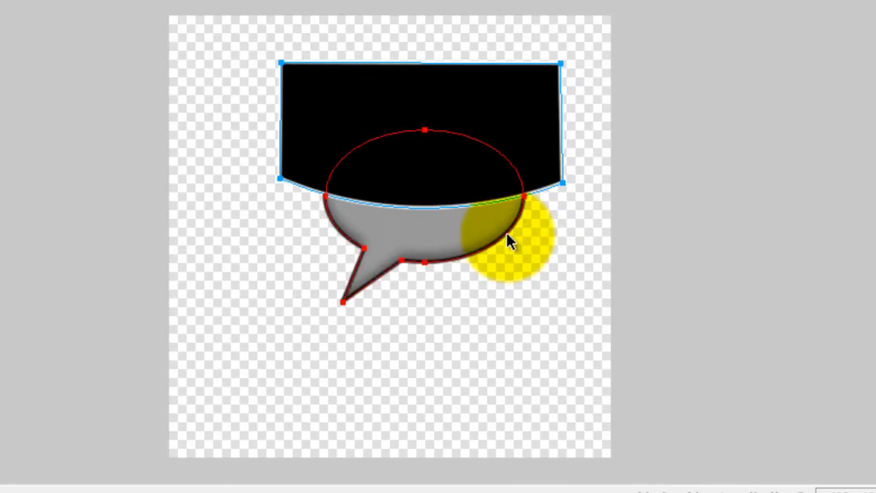
{"action": "left_click", "coordinate": [489, 199]}
{"action": "left_click", "coordinate": [484, 193]}
{"action": "left_click", "coordinate": [478, 230], "text": "shift"}
{"action": "left_click", "coordinate": [432, 245]}
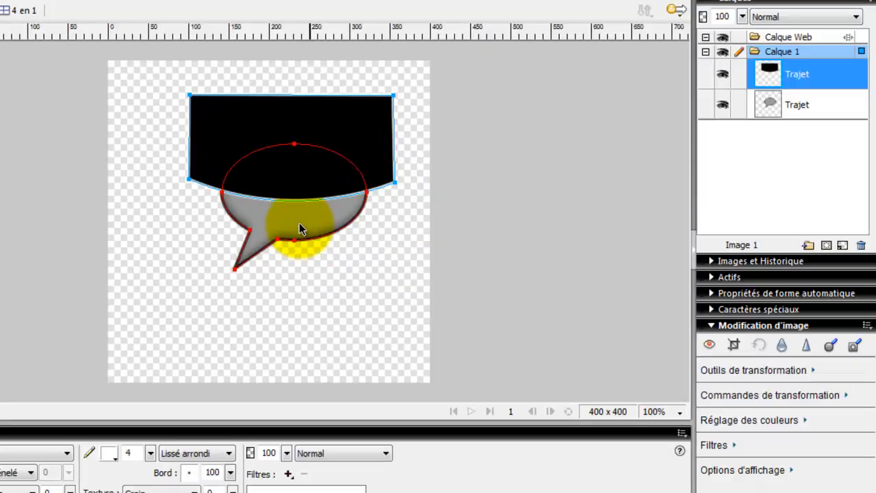
{"action": "left_click", "coordinate": [431, 238]}
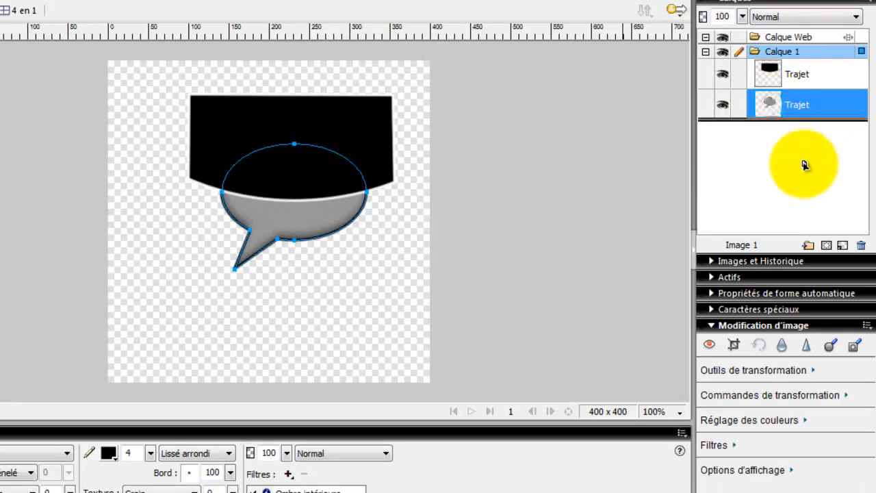
{"action": "left_click", "coordinate": [844, 246]}
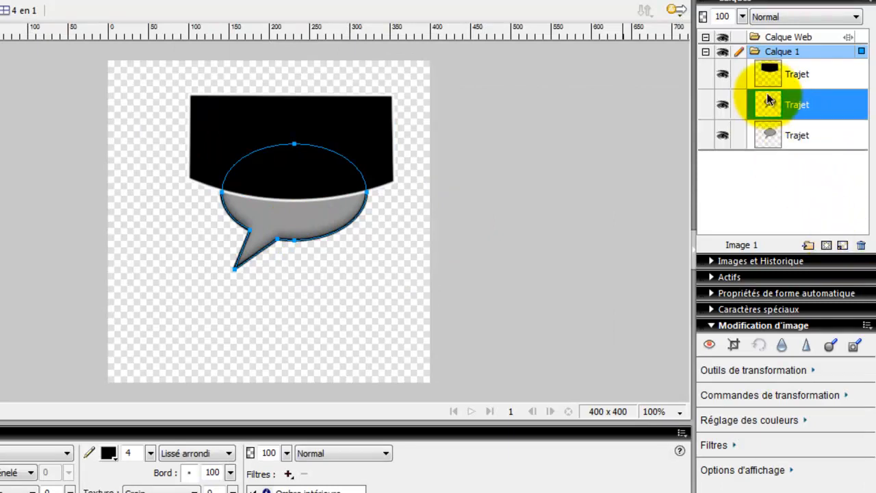
{"action": "mouse_move", "coordinate": [324, 205]}
{"action": "left_mouse_down"}
{"action": "mouse_move", "coordinate": [373, 278]}
{"action": "mouse_move", "coordinate": [315, 211]}
{"action": "left_mouse_up"}
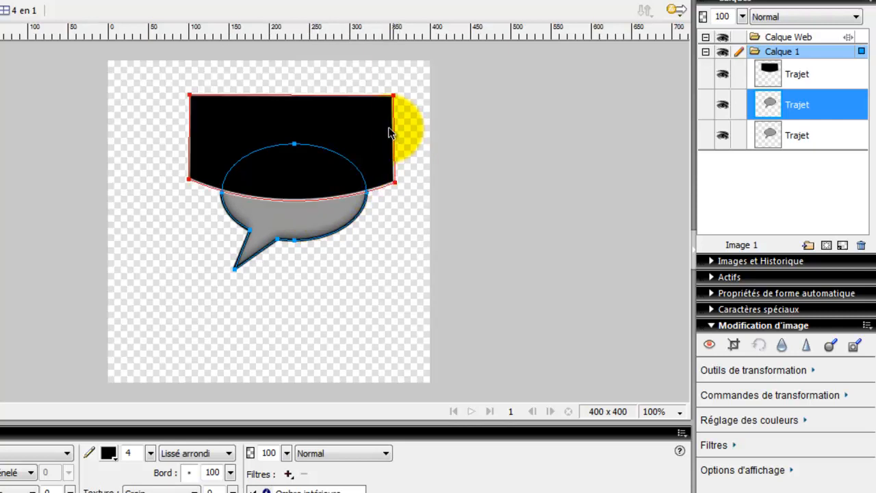
- Combine the black overlay shape and the bubble copy with the Intersection path operation
{"action": "left_click", "coordinate": [368, 125]}
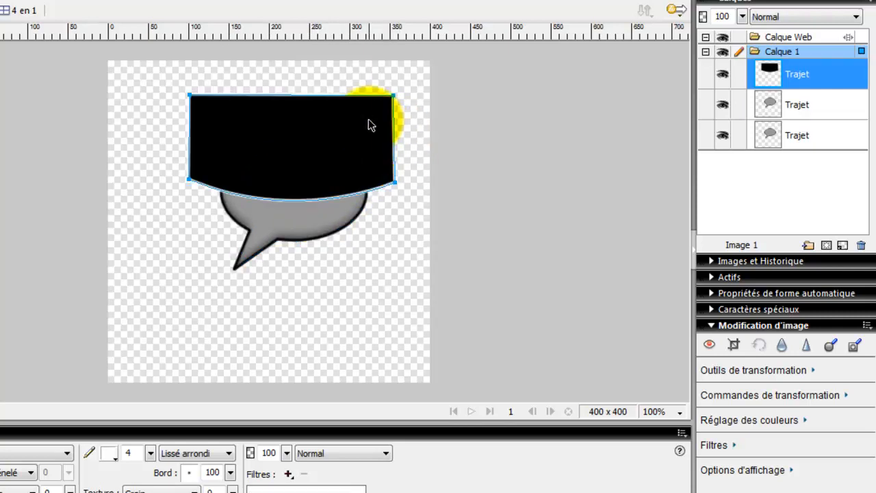
{"action": "left_click", "coordinate": [338, 211], "text": "shift"}
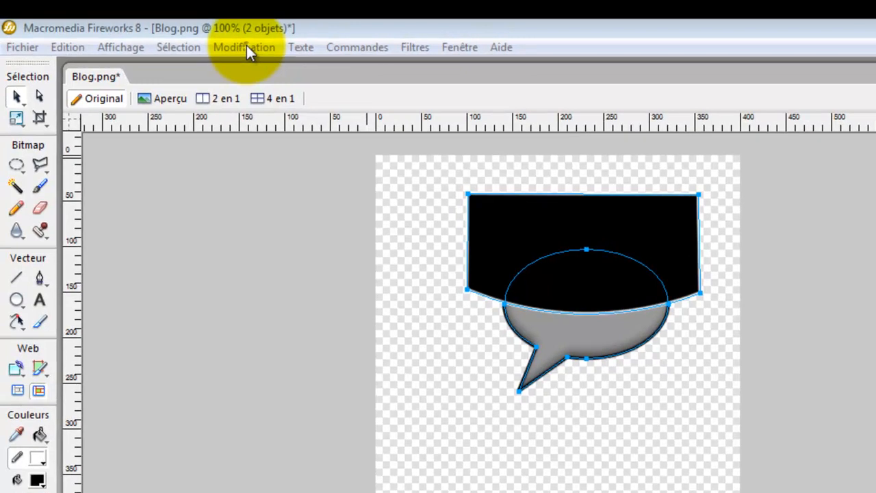
{"action": "left_click", "coordinate": [237, 45]}
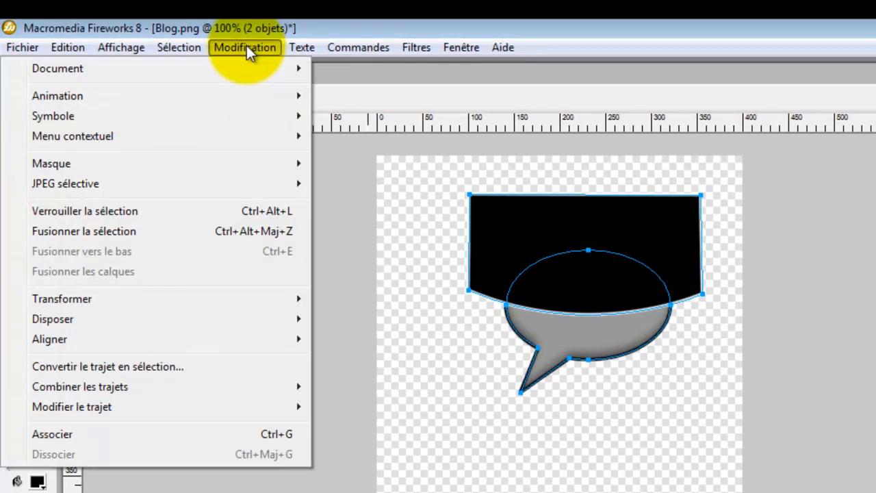
{"action": "mouse_move", "coordinate": [110, 388]}
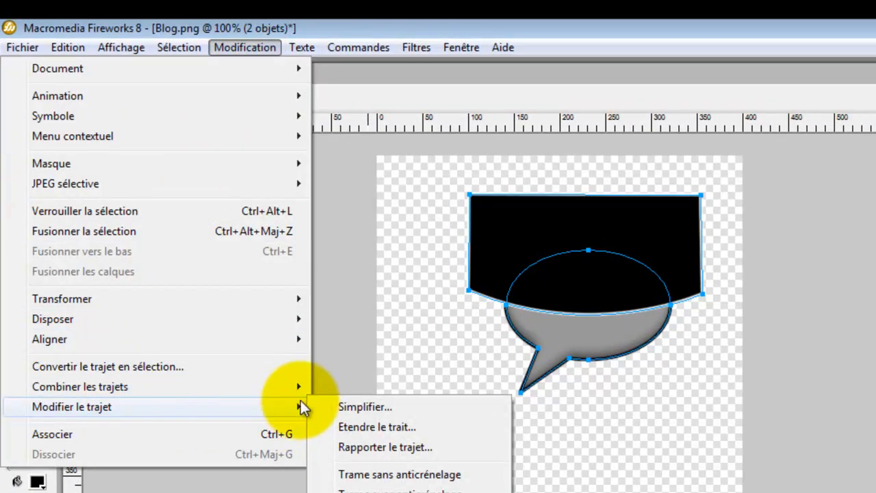
{"action": "mouse_move", "coordinate": [298, 389]}
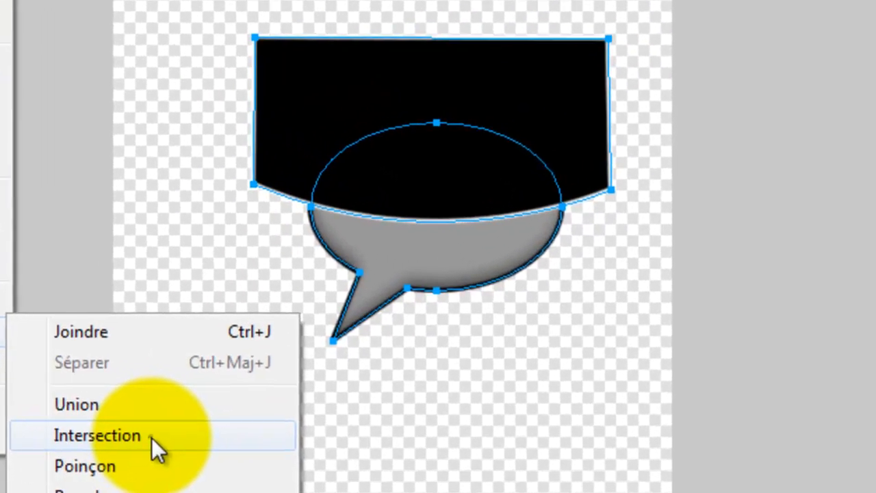
{"action": "left_click", "coordinate": [311, 448]}
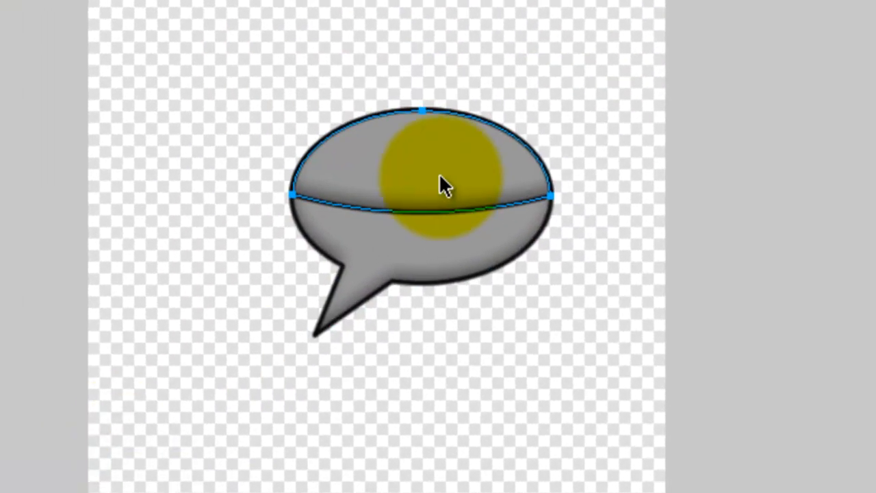
- Remove the stroke from the intersected upper-half shape by making it transparent
{"action": "mouse_move", "coordinate": [436, 177]}
{"action": "left_mouse_down"}
{"action": "mouse_move", "coordinate": [373, 281]}
{"action": "mouse_move", "coordinate": [382, 106]}
{"action": "mouse_move", "coordinate": [421, 169]}
{"action": "mouse_move", "coordinate": [437, 178]}
{"action": "left_mouse_up"}
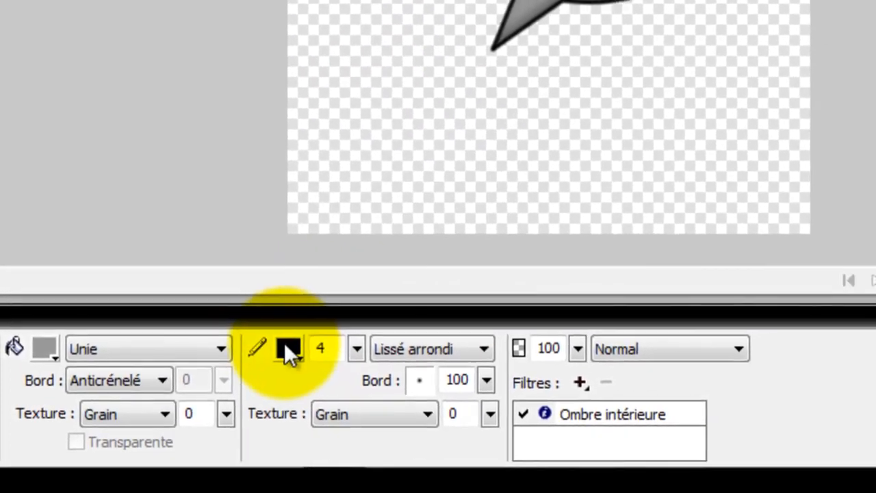
{"action": "left_click", "coordinate": [287, 348]}
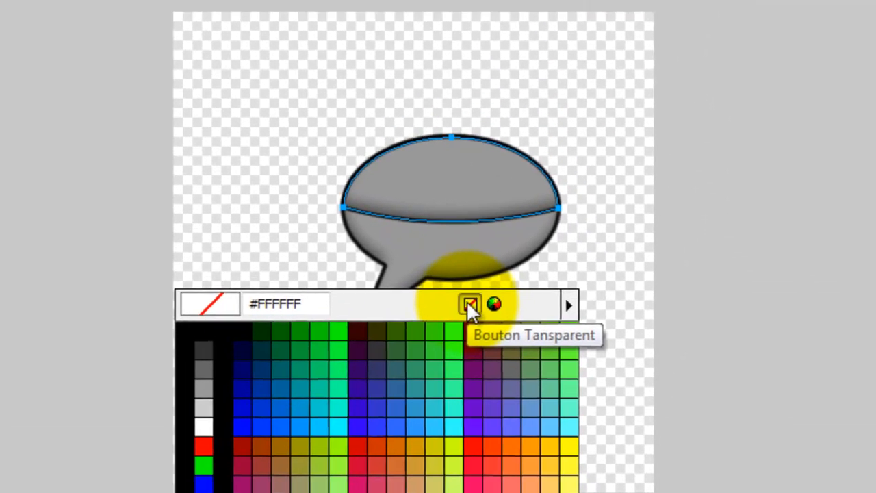
{"action": "left_click", "coordinate": [517, 178]}
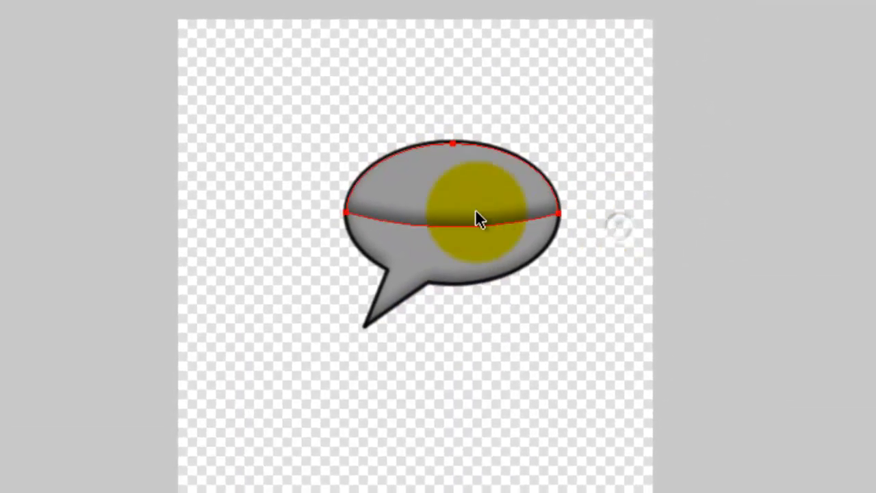
- Delete the inner shadow (Ombre intérieure) filter from the upper-half shape
{"action": "left_click_drag", "start_coordinate": [476, 210], "coordinate": [457, 200]}
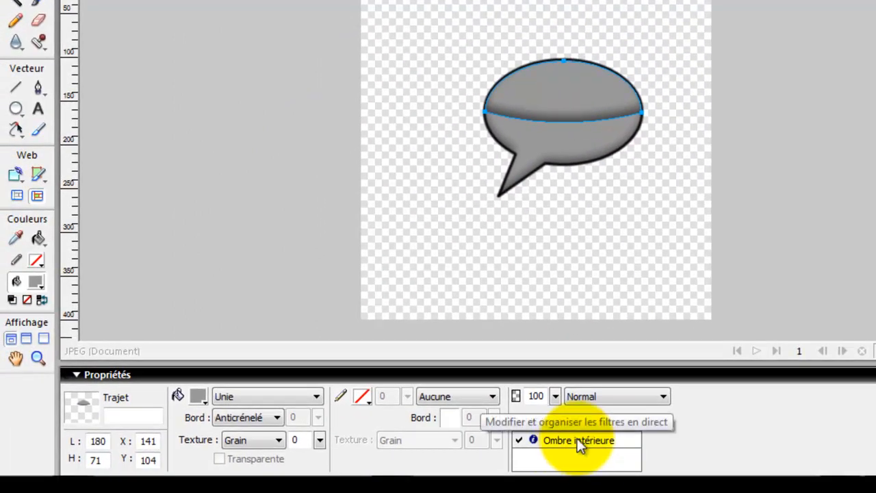
{"action": "left_click", "coordinate": [577, 440]}
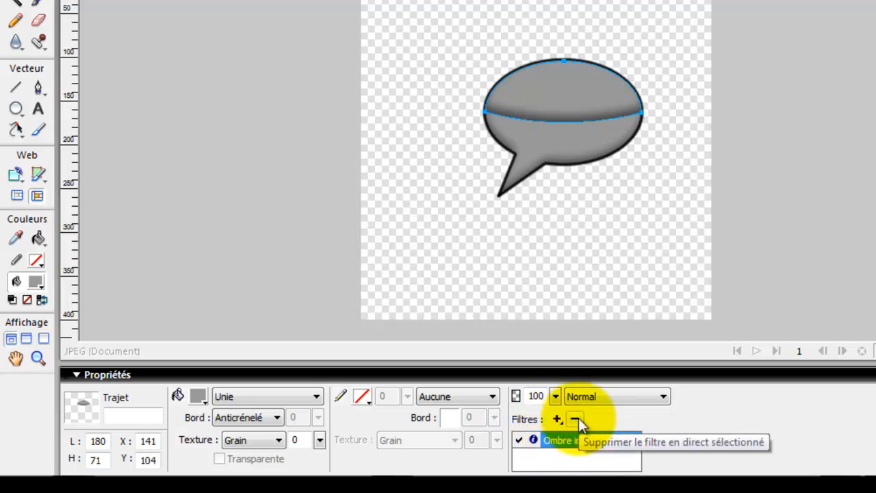
{"action": "left_click", "coordinate": [576, 419]}
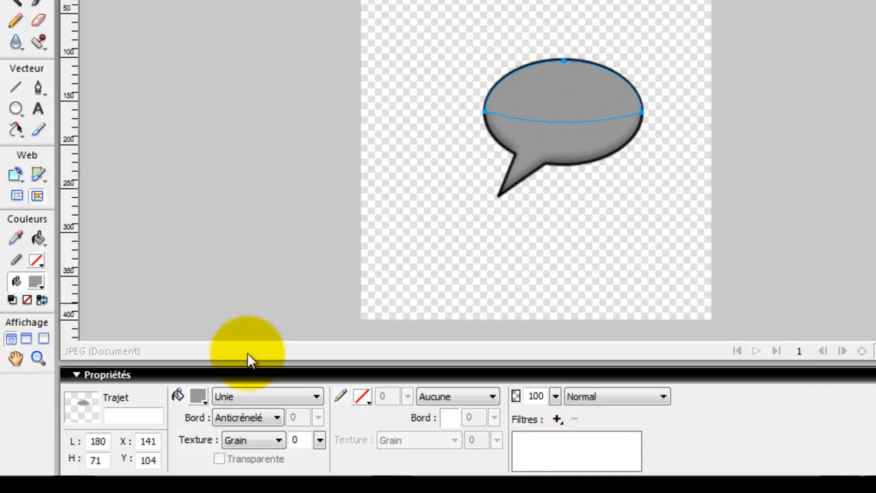
- Fill the upper-half shape with white and change its fill category to a linear gradient (Dégradé, Linéaire)
{"action": "left_click", "coordinate": [197, 397]}
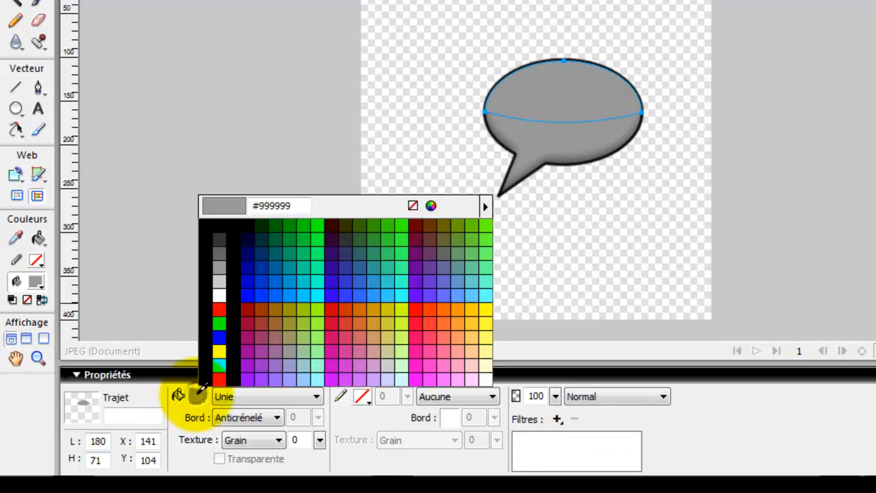
{"action": "left_click", "coordinate": [227, 287]}
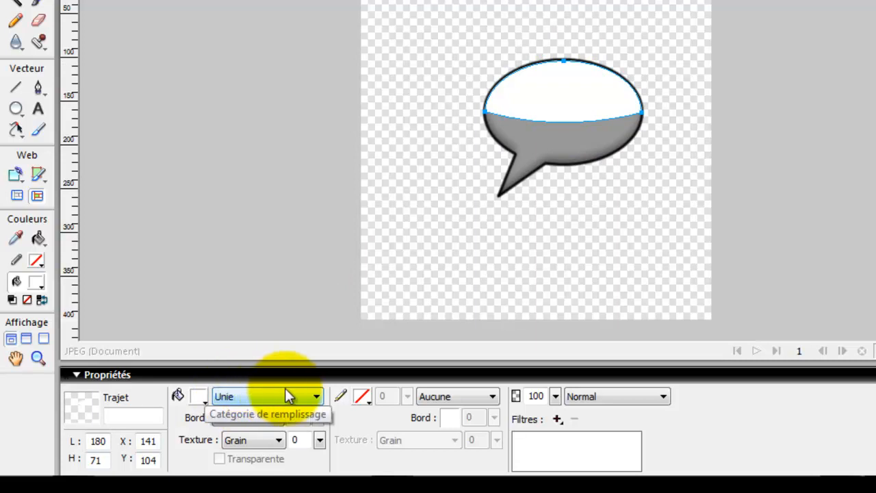
{"action": "left_click", "coordinate": [235, 398]}
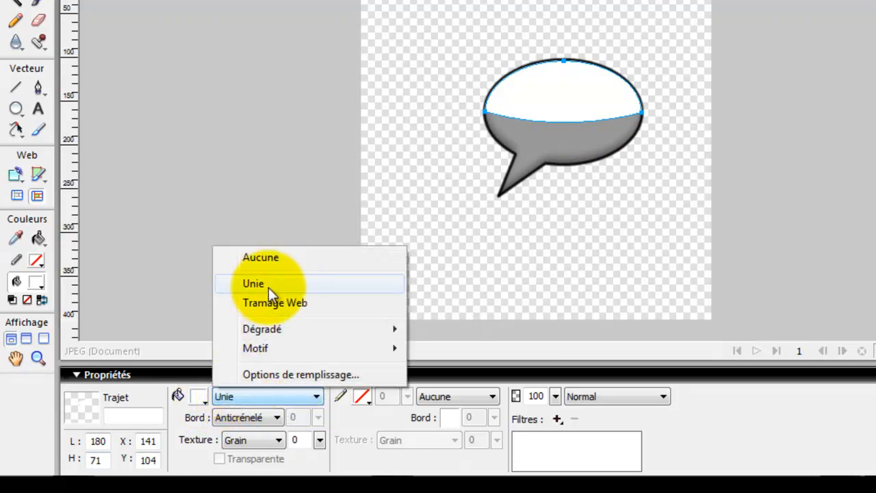
{"action": "mouse_move", "coordinate": [277, 328]}
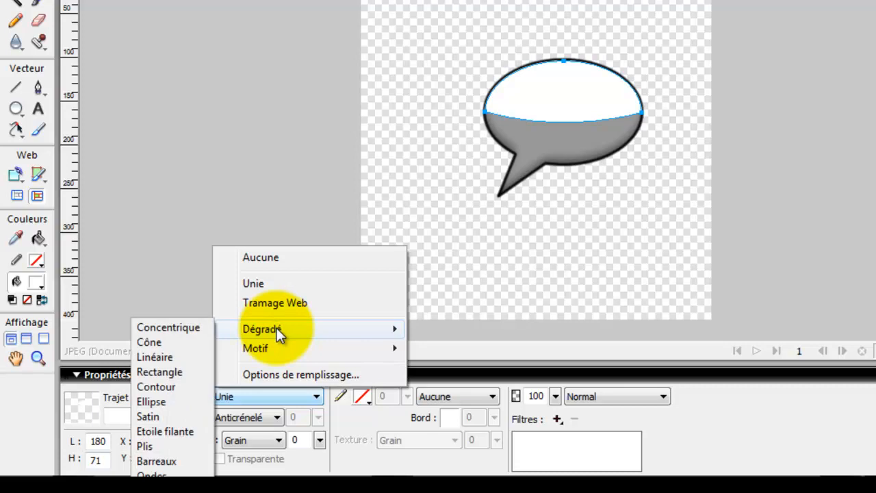
{"action": "left_click", "coordinate": [171, 355]}
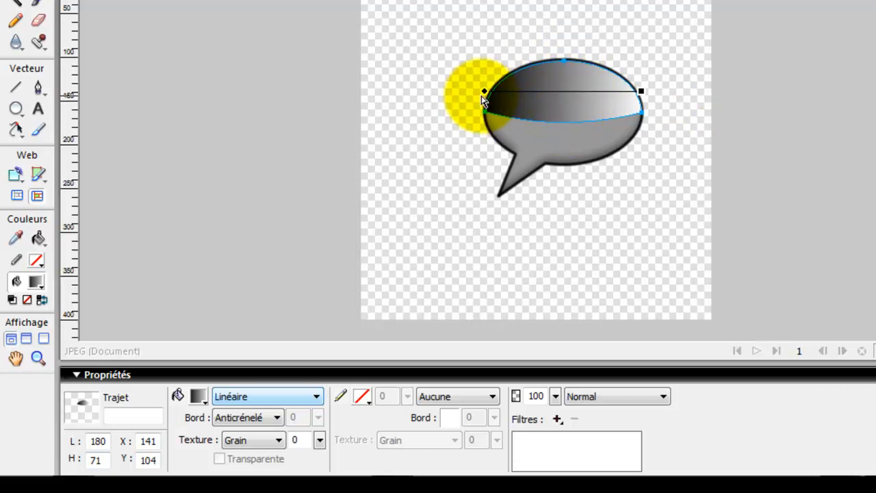
- Orient the linear gradient vertically, starting just above the bubble's top and ending in its lower half
{"action": "left_click_drag", "start_coordinate": [485, 91], "coordinate": [563, 55]}
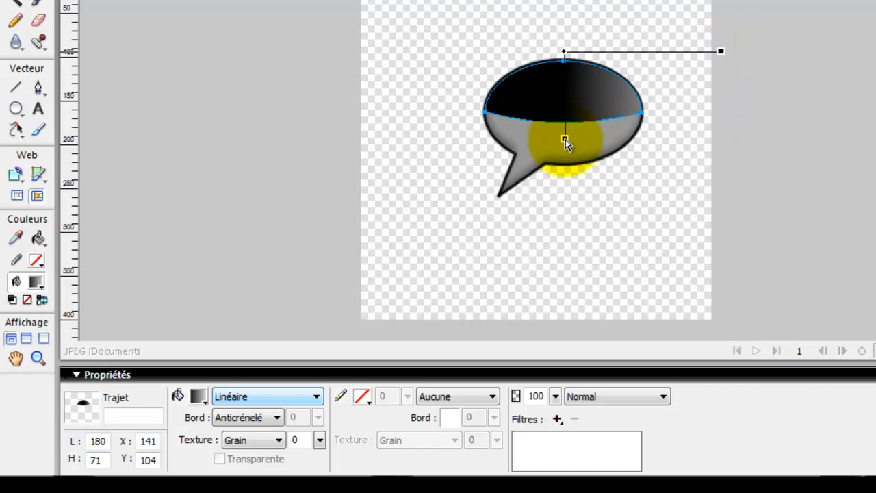
{"action": "left_click_drag", "start_coordinate": [566, 142], "coordinate": [566, 139]}
{"action": "left_click", "coordinate": [525, 182]}
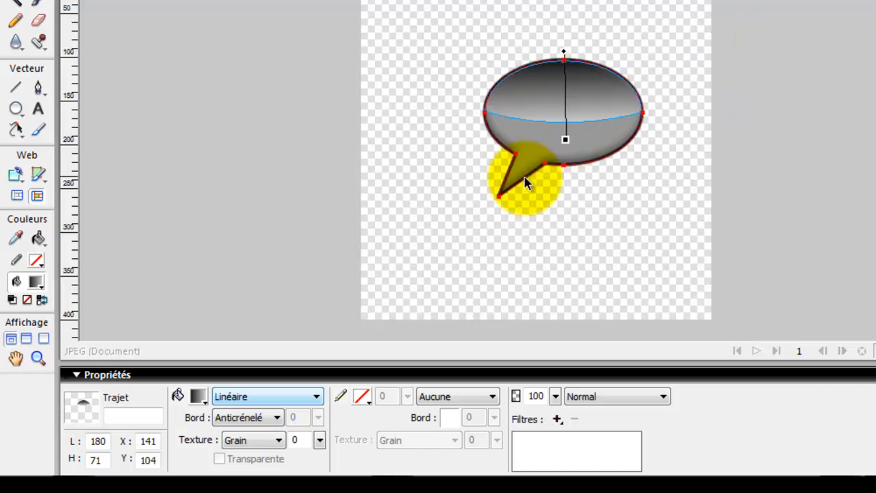
{"action": "left_click", "coordinate": [565, 139]}
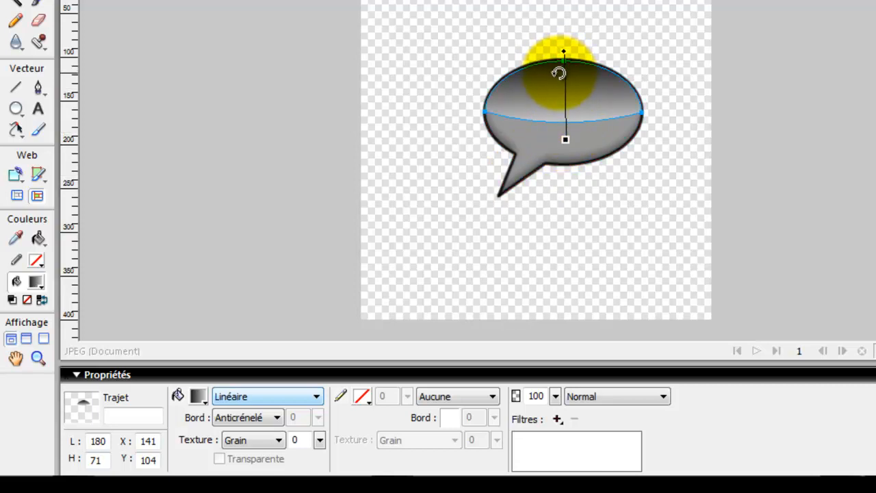
- Change the gradient's black starting colour to white
{"action": "left_click", "coordinate": [198, 397]}
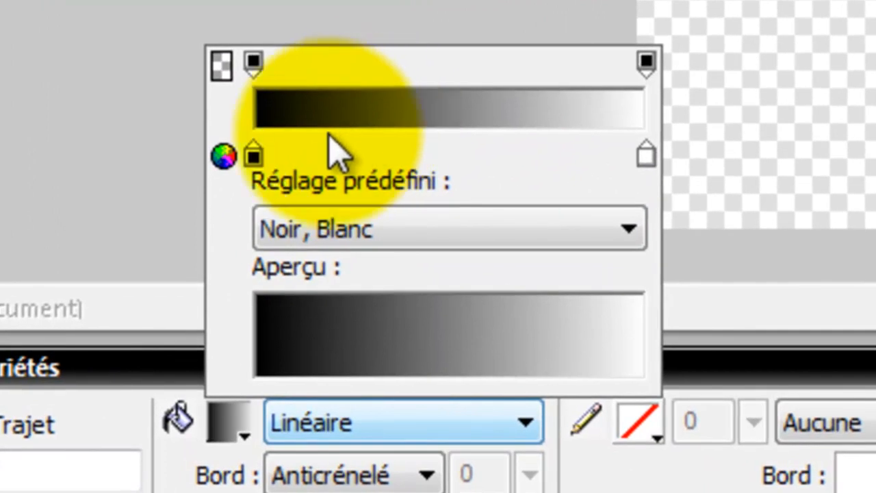
{"action": "left_click", "coordinate": [254, 156]}
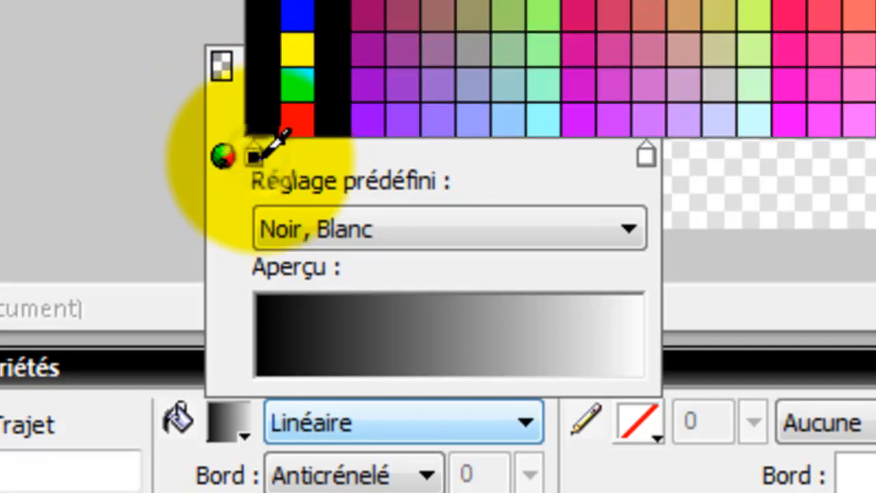
{"action": "left_click", "coordinate": [300, 0]}
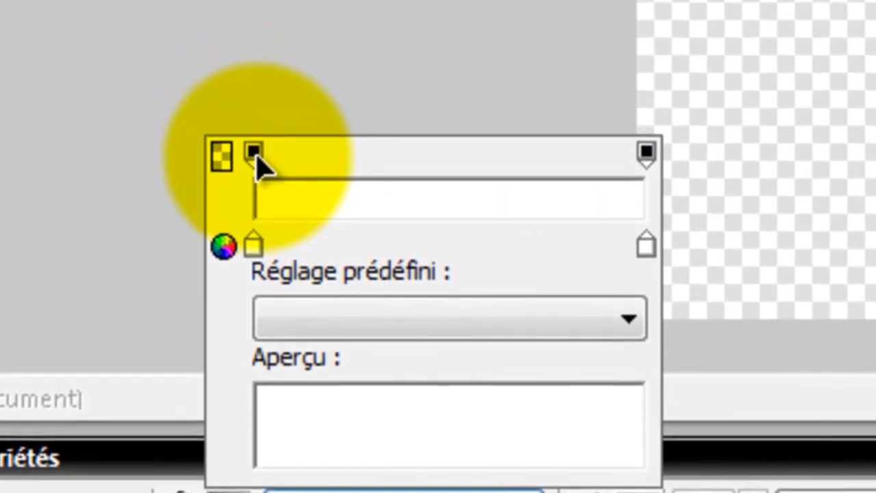
- Make the gradient's starting opacity stop fully transparent, close the gradient settings and reselect the upper-half highlight
{"action": "left_click", "coordinate": [254, 163]}
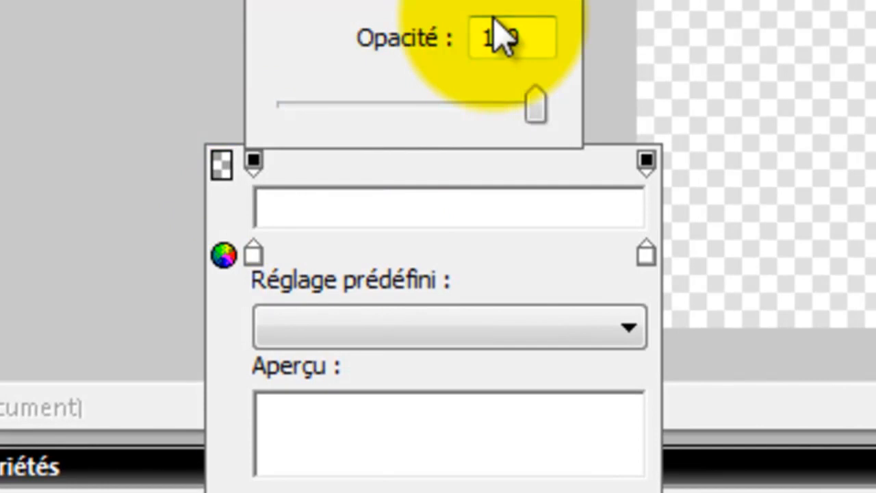
{"action": "left_click_drag", "start_coordinate": [533, 110], "coordinate": [265, 102]}
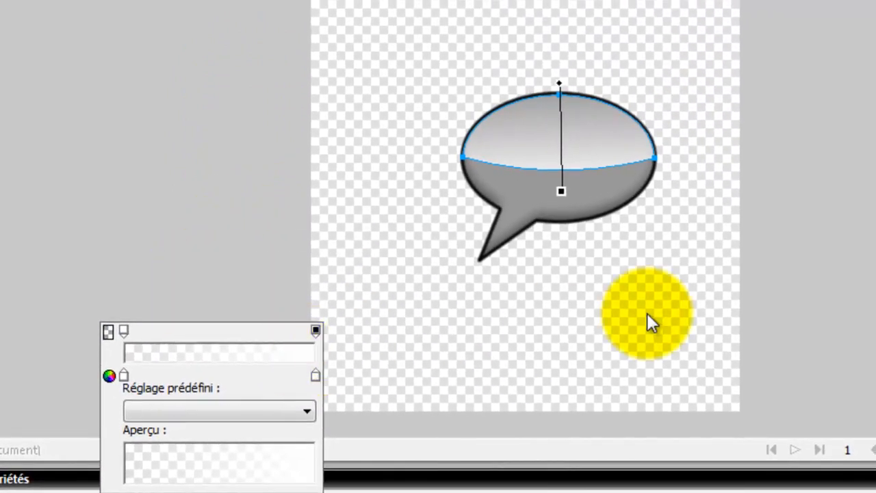
{"action": "left_click", "coordinate": [708, 296]}
{"action": "left_click", "coordinate": [684, 281]}
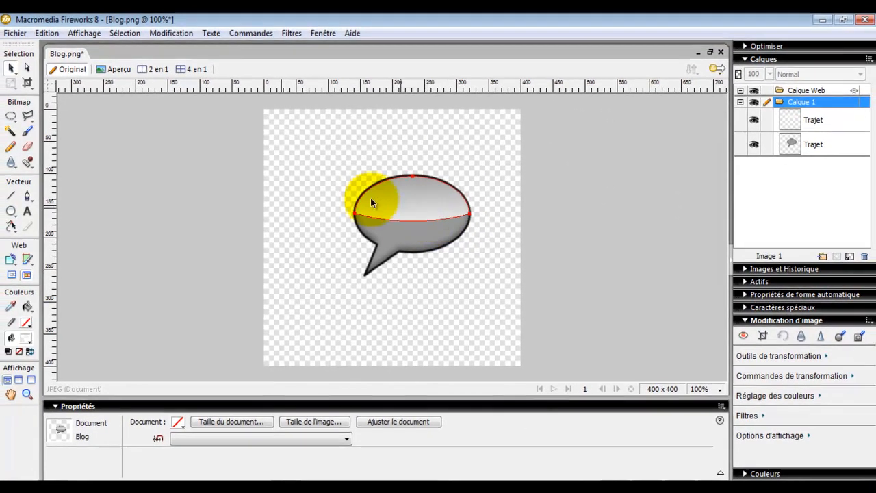
{"action": "left_click", "coordinate": [372, 202]}
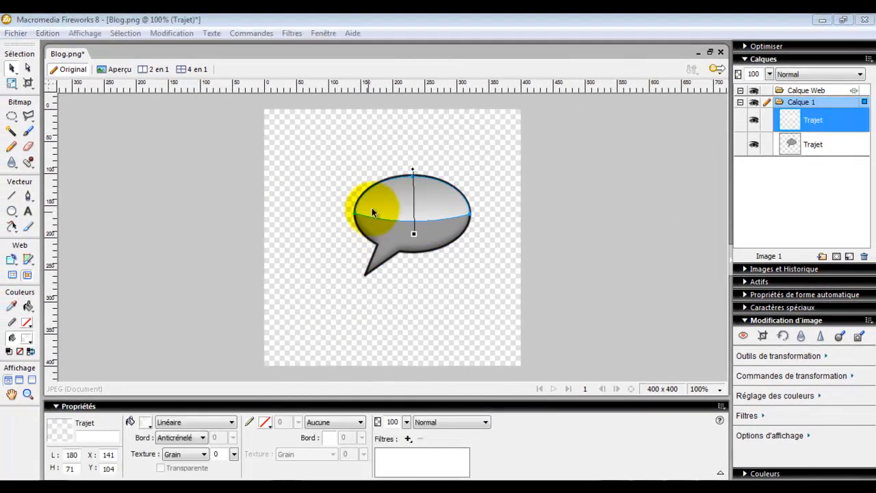
- Inset the upper-half highlight's path (Rapporter le trajet) with direction A l'intérieur and a width of 5
{"action": "left_click_drag", "start_coordinate": [371, 213], "coordinate": [399, 213]}
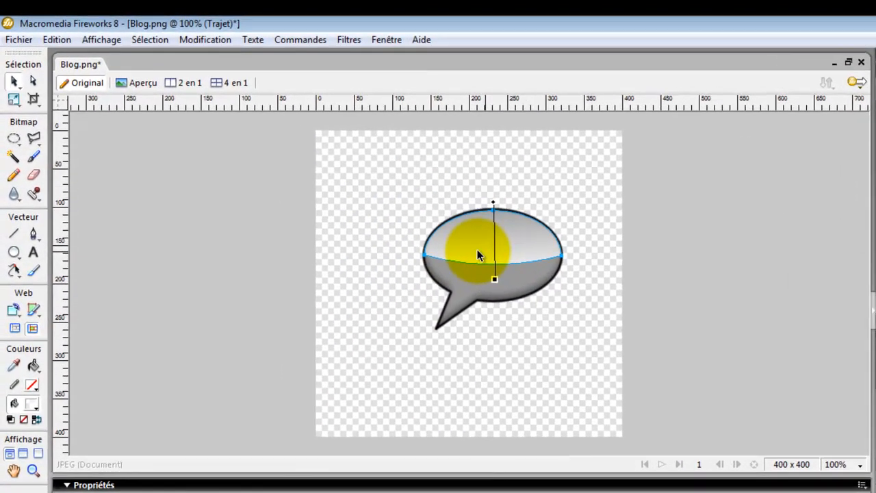
{"action": "left_click", "coordinate": [219, 39]}
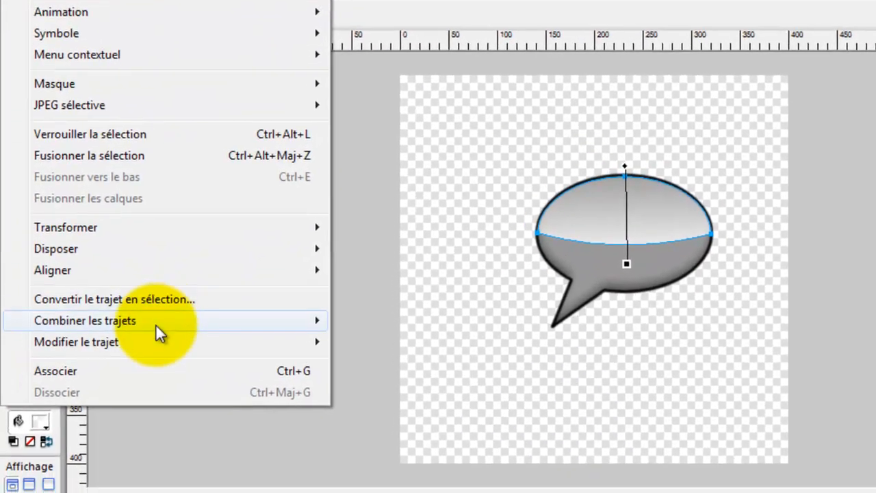
{"action": "mouse_move", "coordinate": [139, 388]}
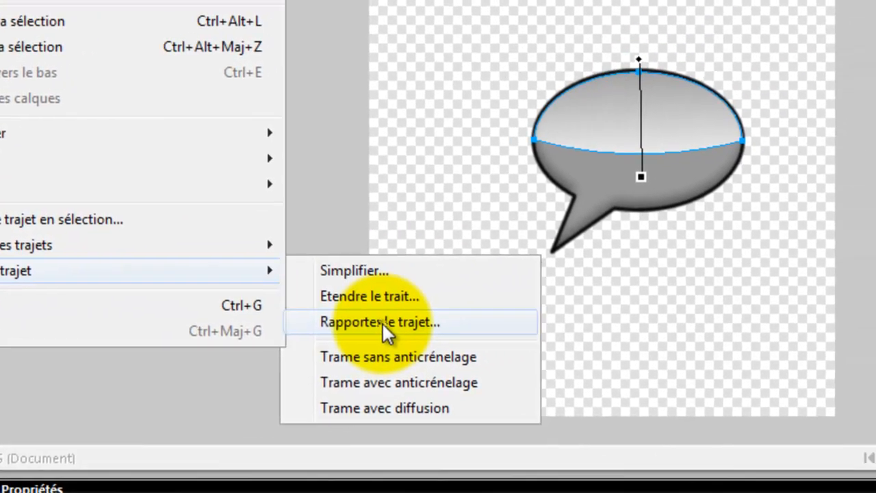
{"action": "left_click", "coordinate": [430, 310]}
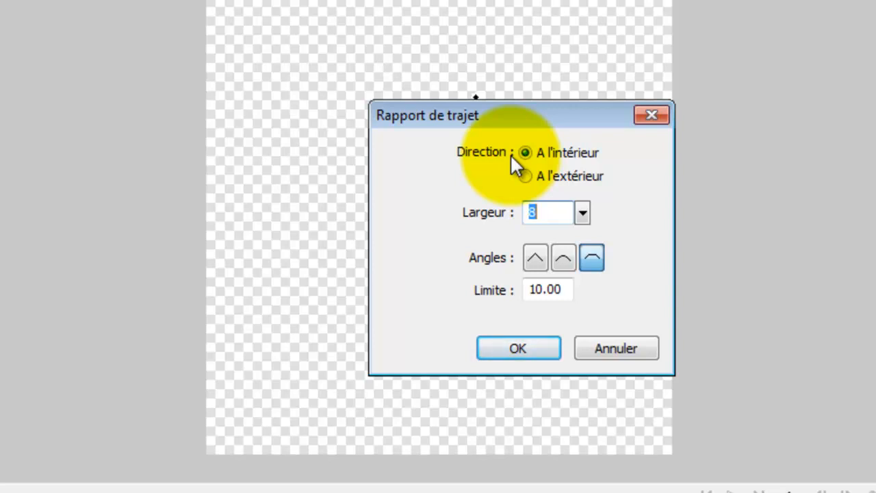
{"action": "left_click", "coordinate": [524, 155]}
{"action": "double_click", "coordinate": [555, 200]}
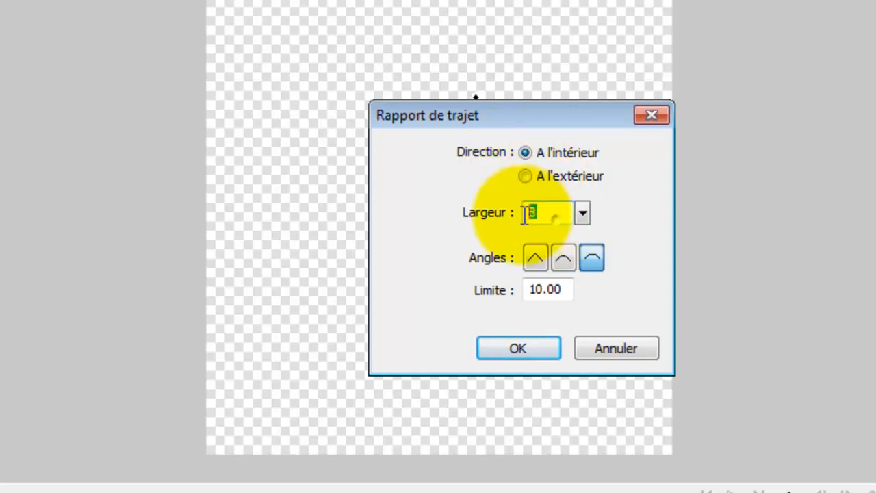
{"action": "type", "text": "5"}
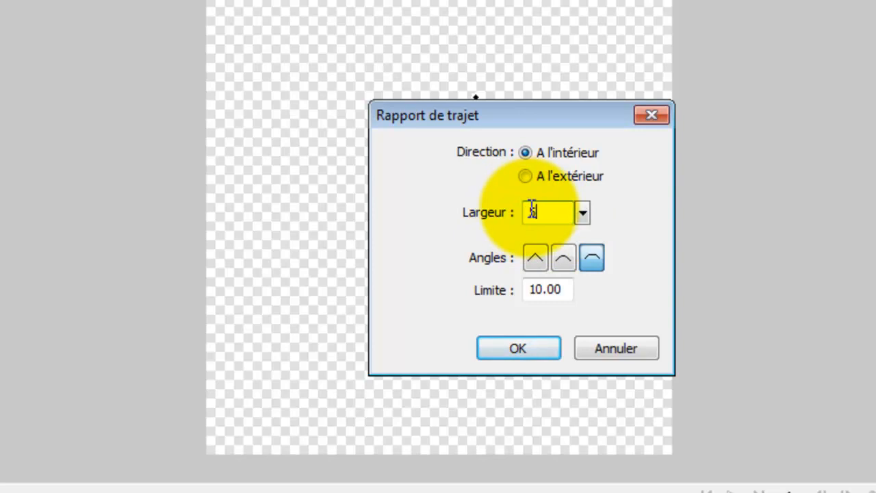
{"action": "left_click", "coordinate": [524, 352]}
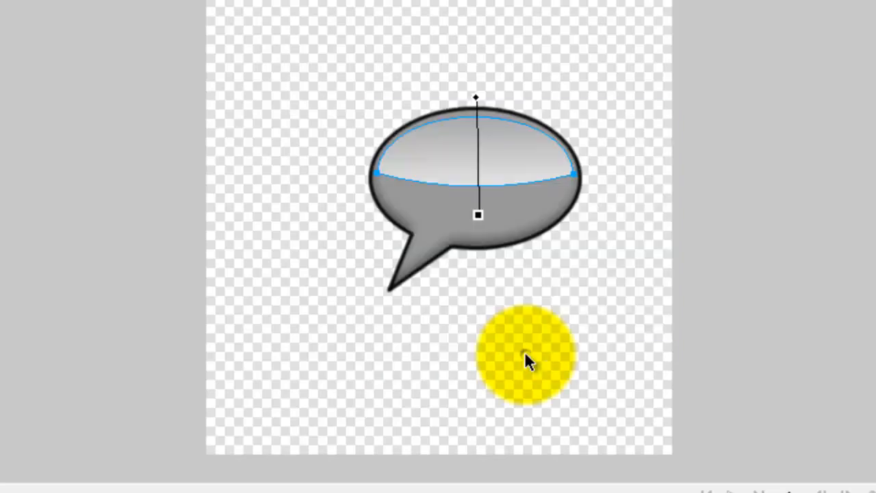